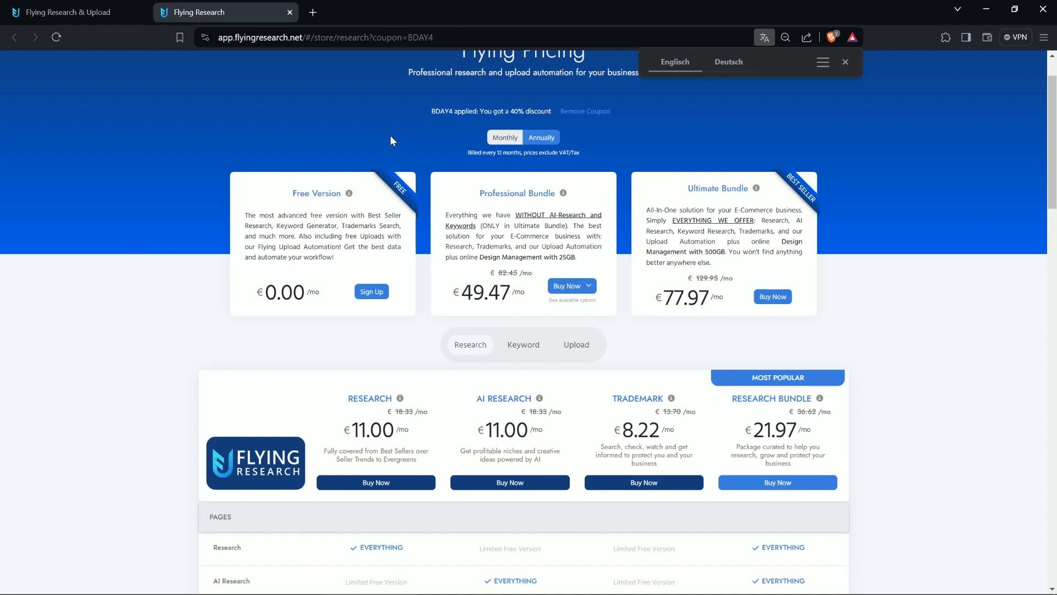
pyautogui.scroll(-1, 170, 227)
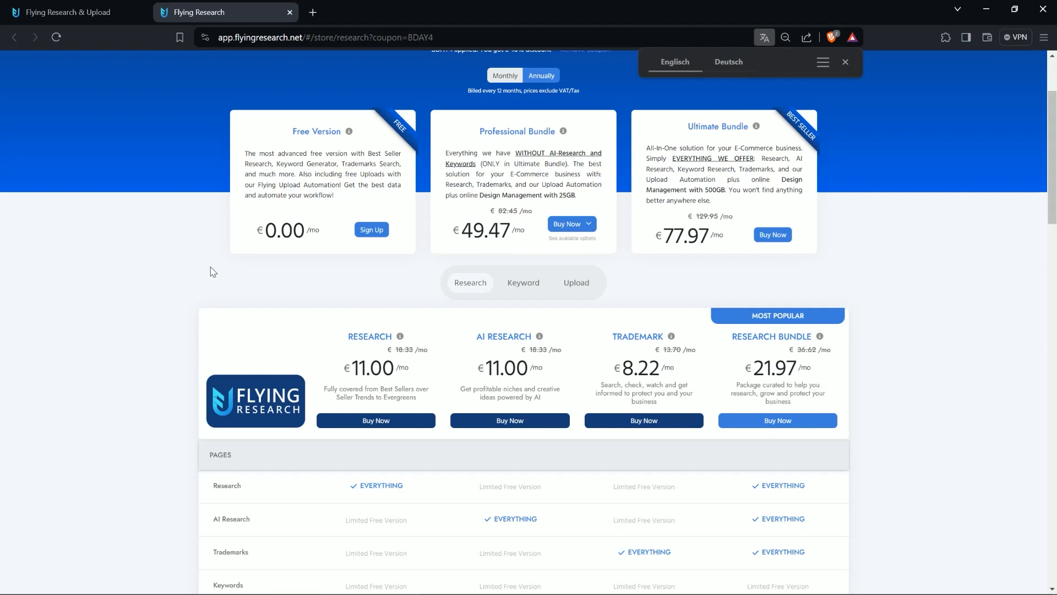
pyautogui.click(525, 291)
pyautogui.click(574, 284)
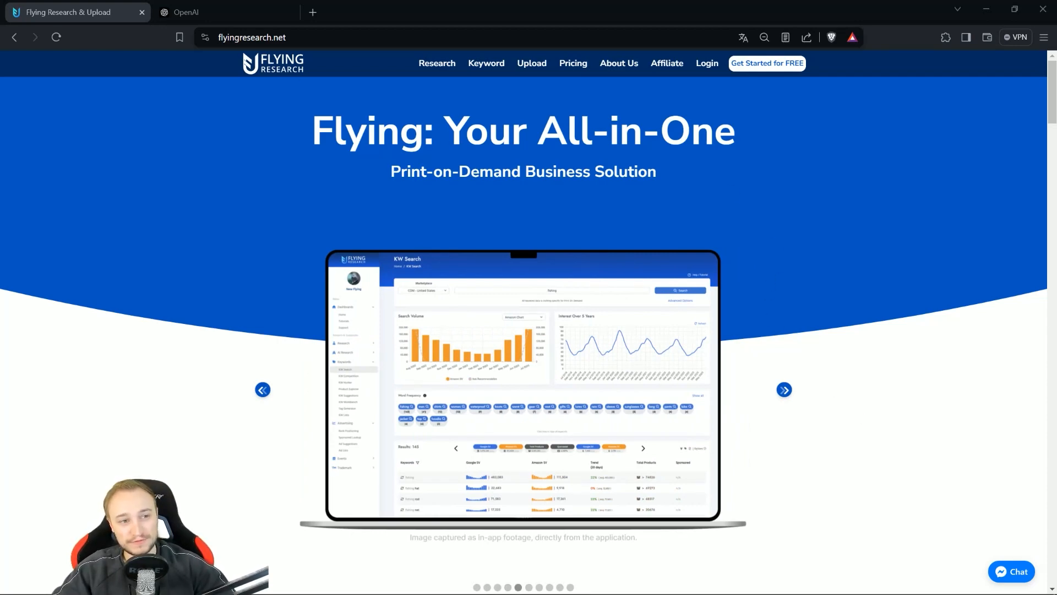
# Step: Log in to Flying Research, switch to Flying Upload and open the AI Listing Generator section of the general upload settings
pyautogui.click(700, 67)
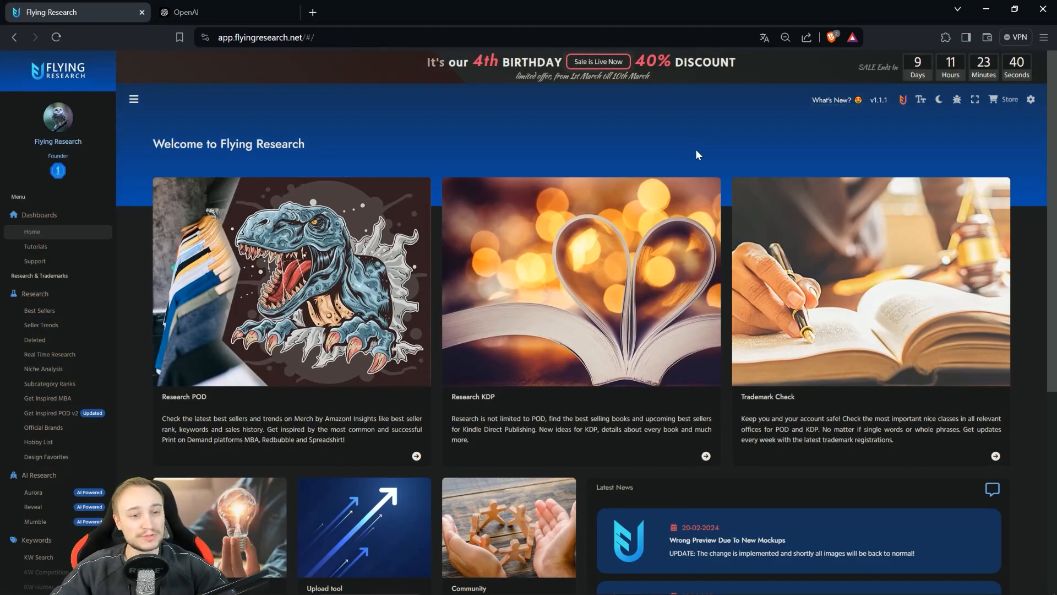
pyautogui.click(903, 102)
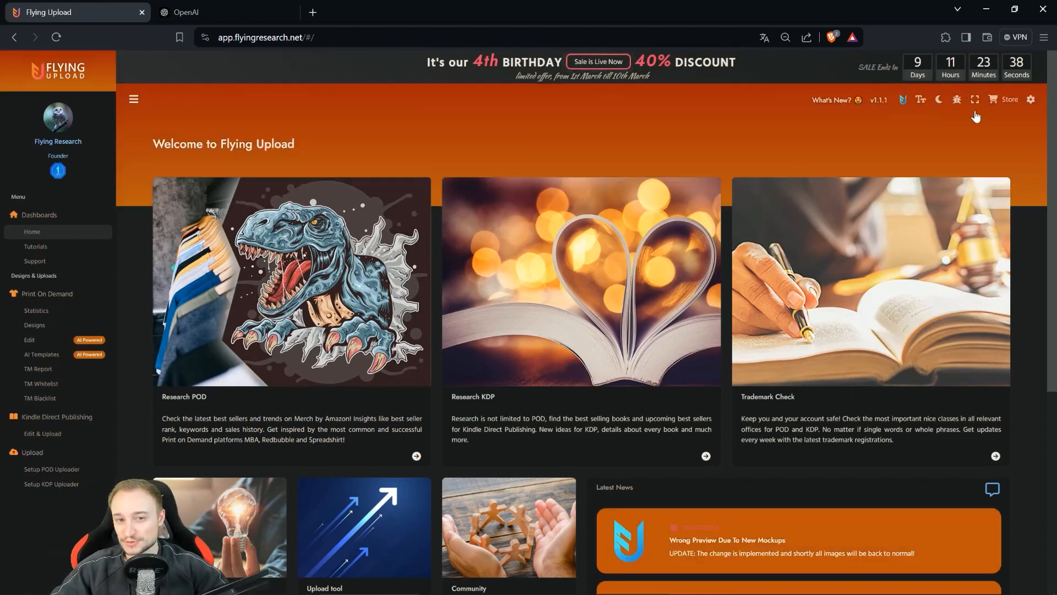
pyautogui.click(1030, 100)
pyautogui.click(993, 130)
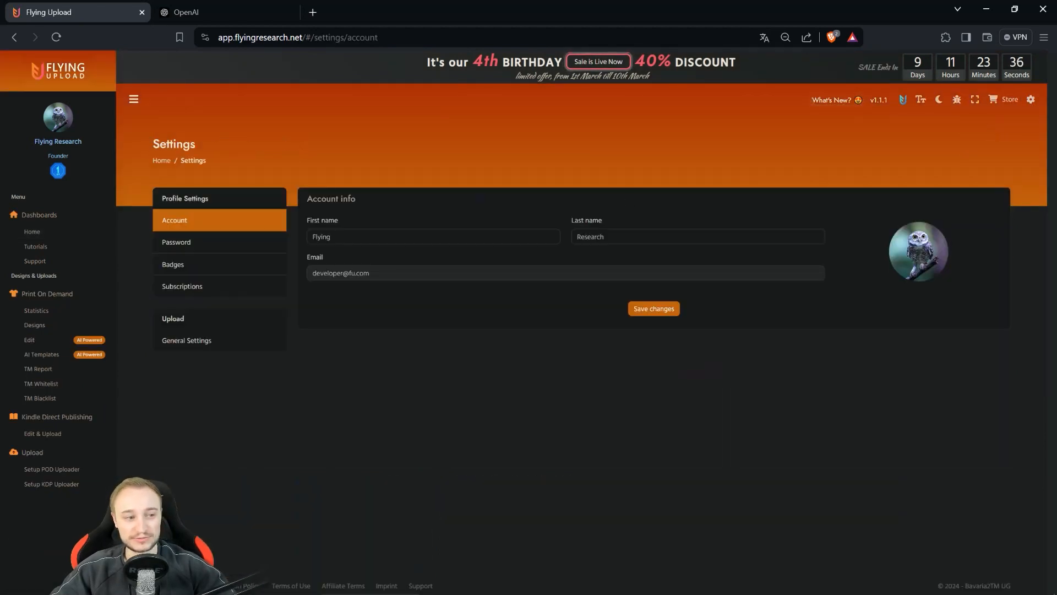
pyautogui.click(201, 341)
pyautogui.scroll(-6, 368, 270)
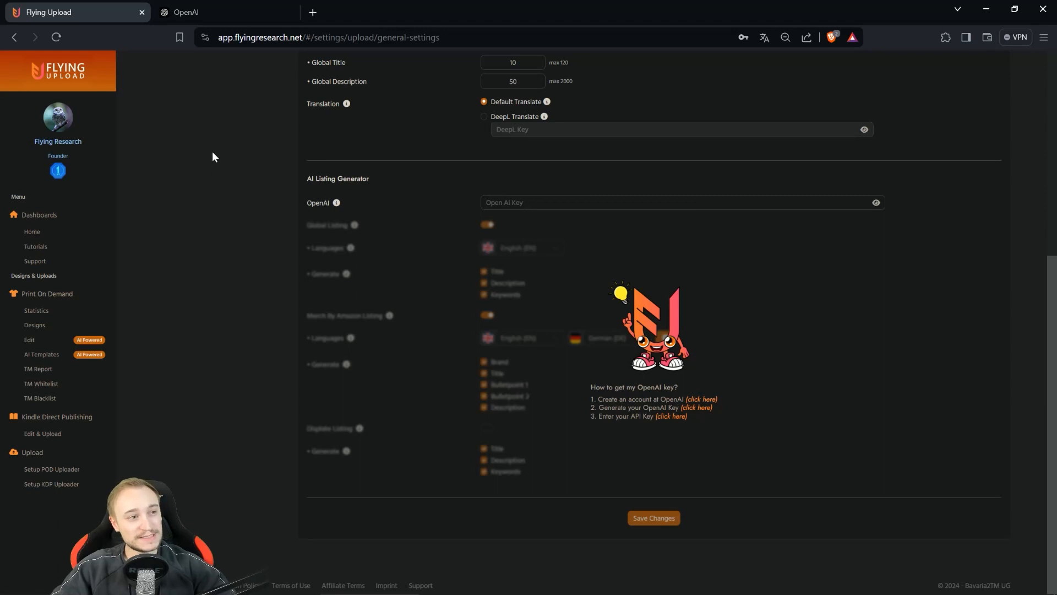
# Step: Switch to the OpenAI website, log in and enter the API platform
pyautogui.click(220, 12)
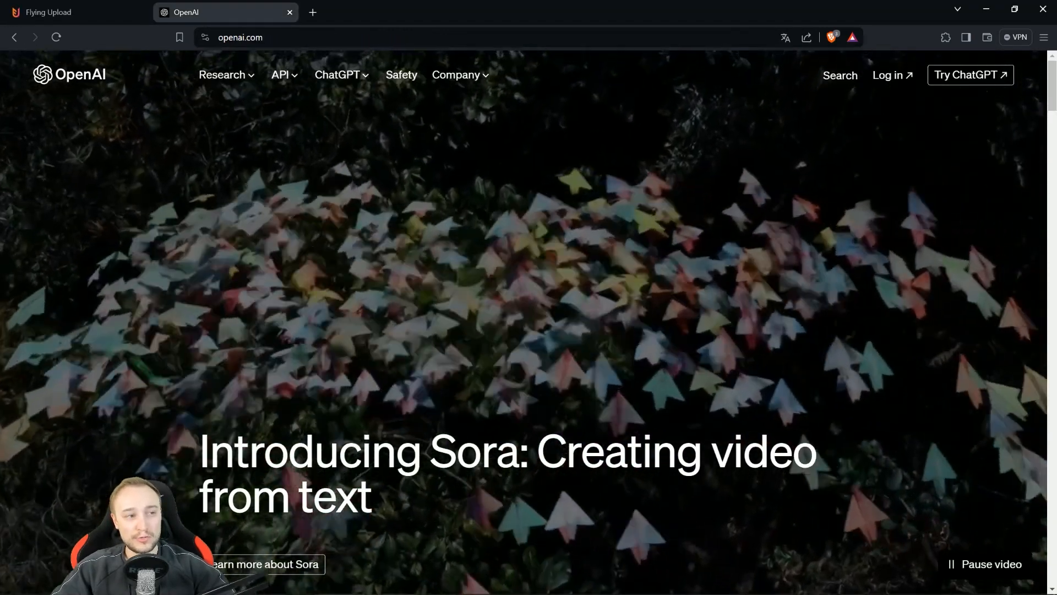
pyautogui.click(286, 37)
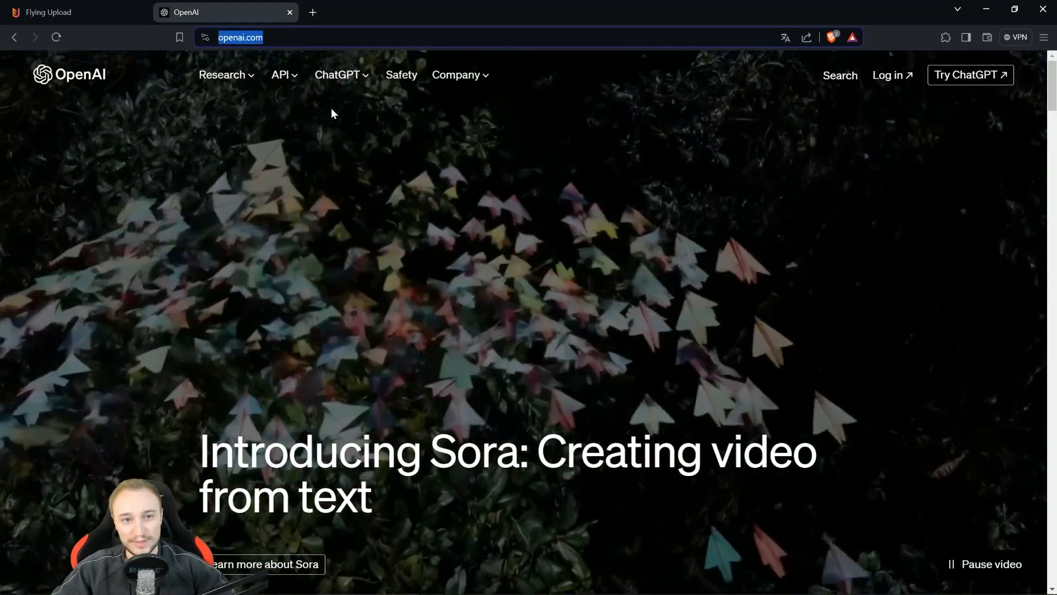
pyautogui.click(444, 147)
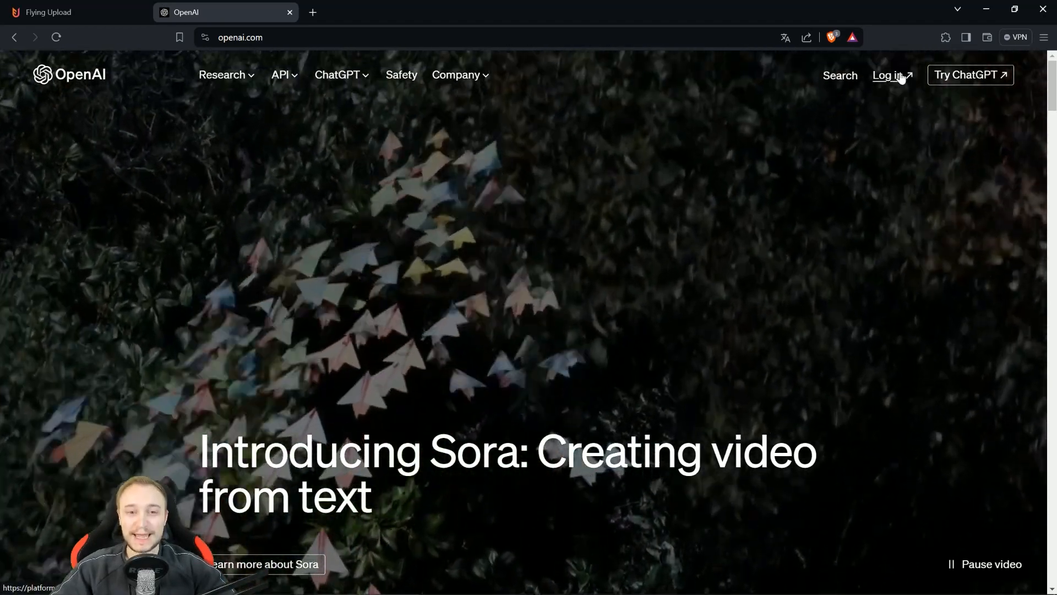
pyautogui.click(901, 77)
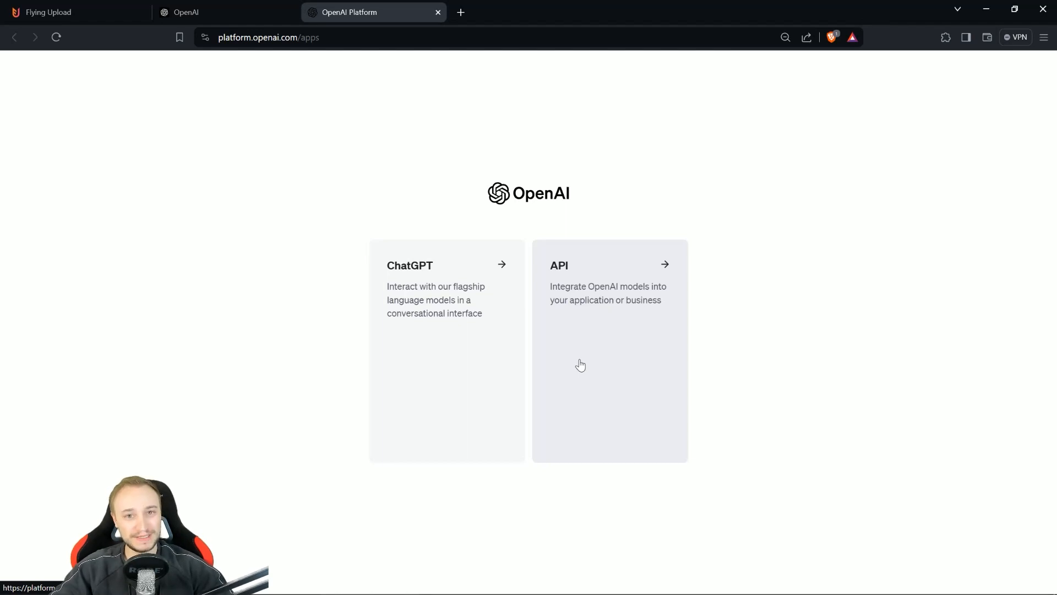
pyautogui.click(68, 8)
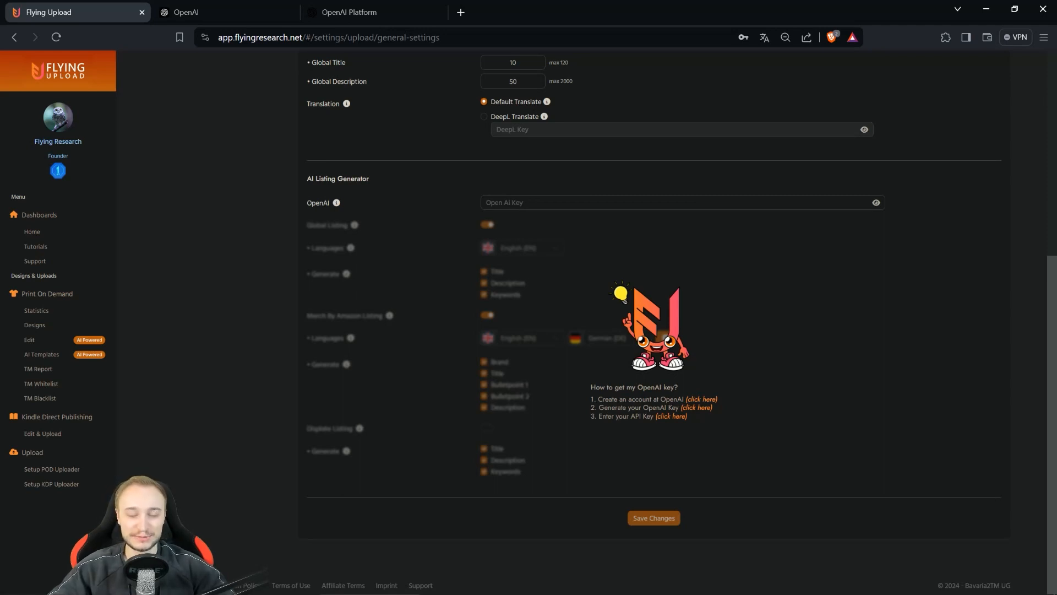
pyautogui.click(345, 16)
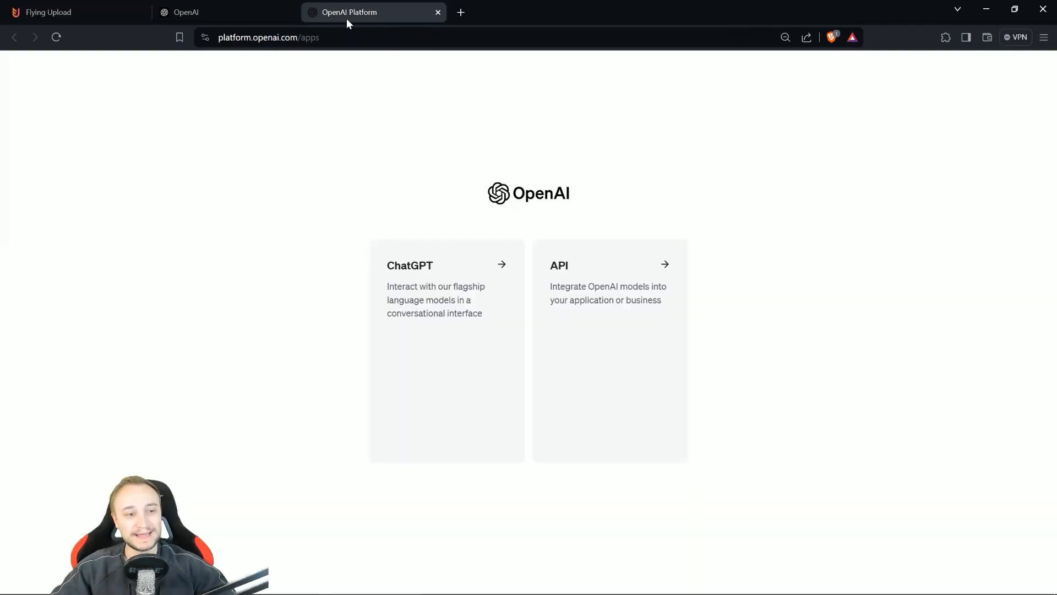
pyautogui.click(624, 336)
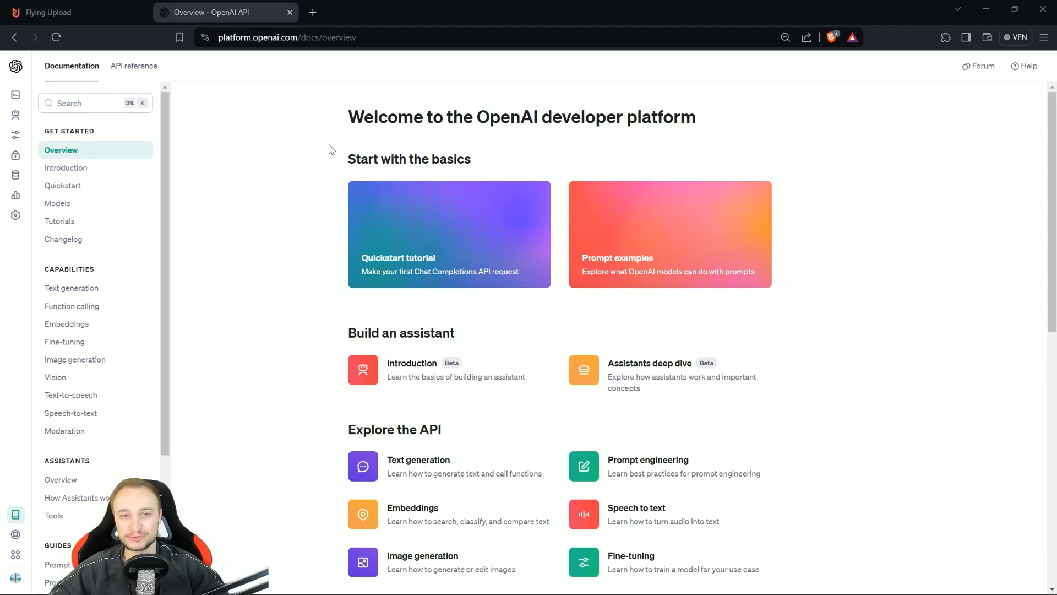
# Step: Create a new OpenAI secret key named FRTestKey with All permissions
pyautogui.moveTo(17, 110)
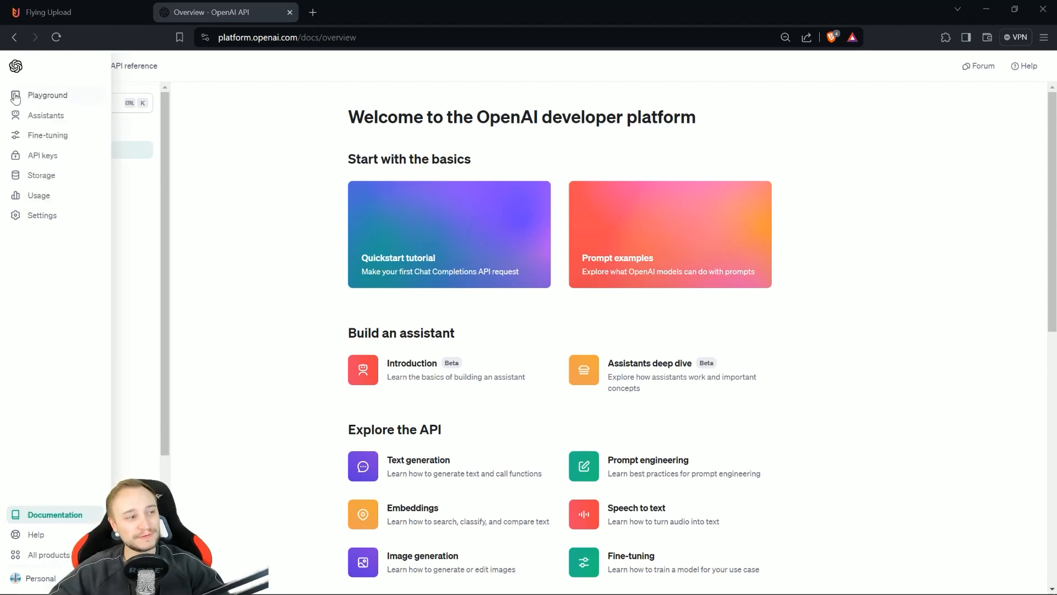
pyautogui.click(34, 158)
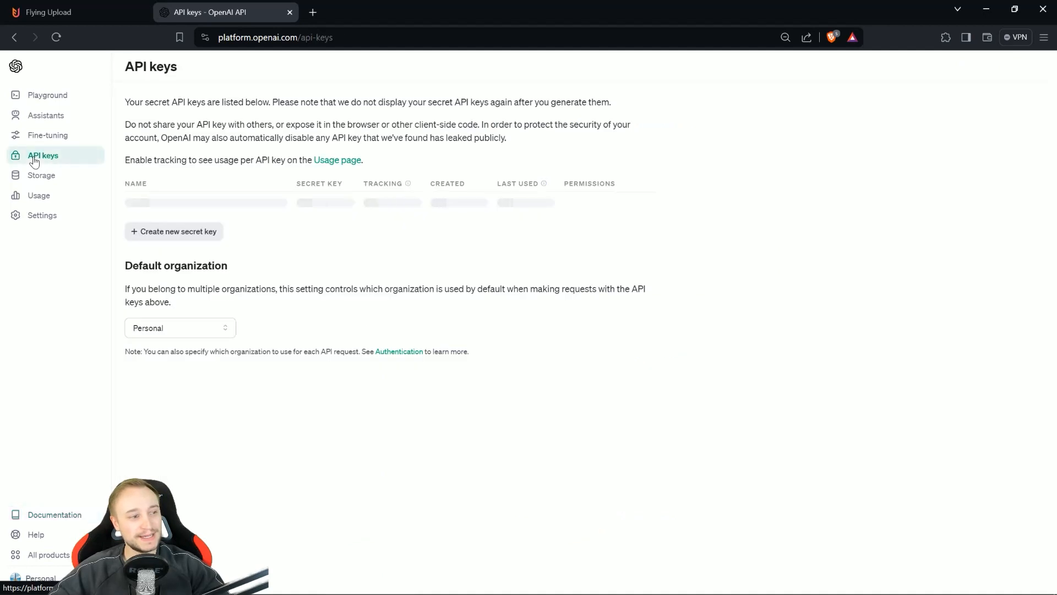
pyautogui.click(204, 241)
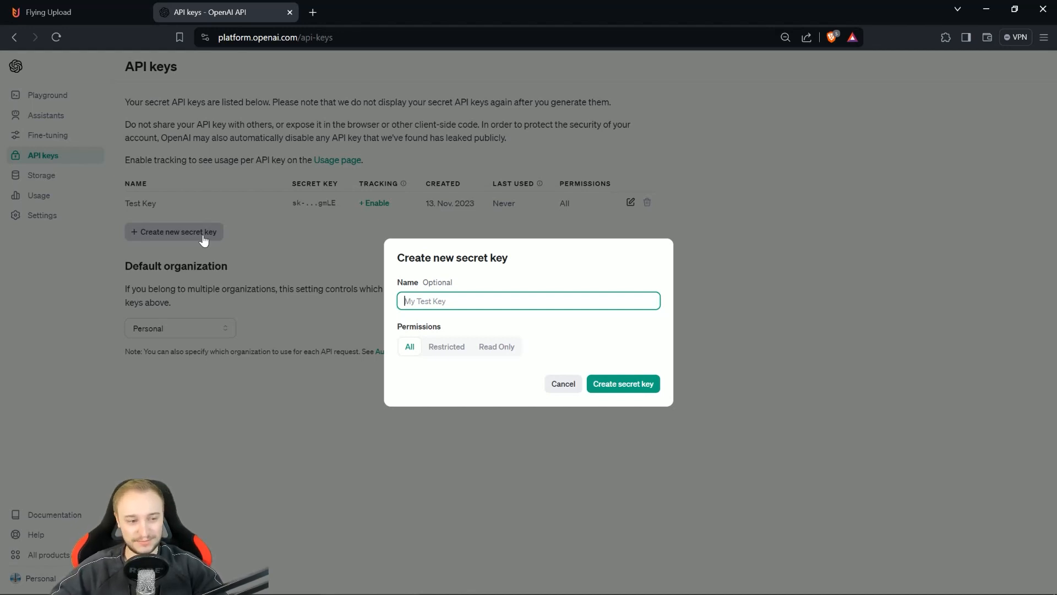
pyautogui.write('FR')
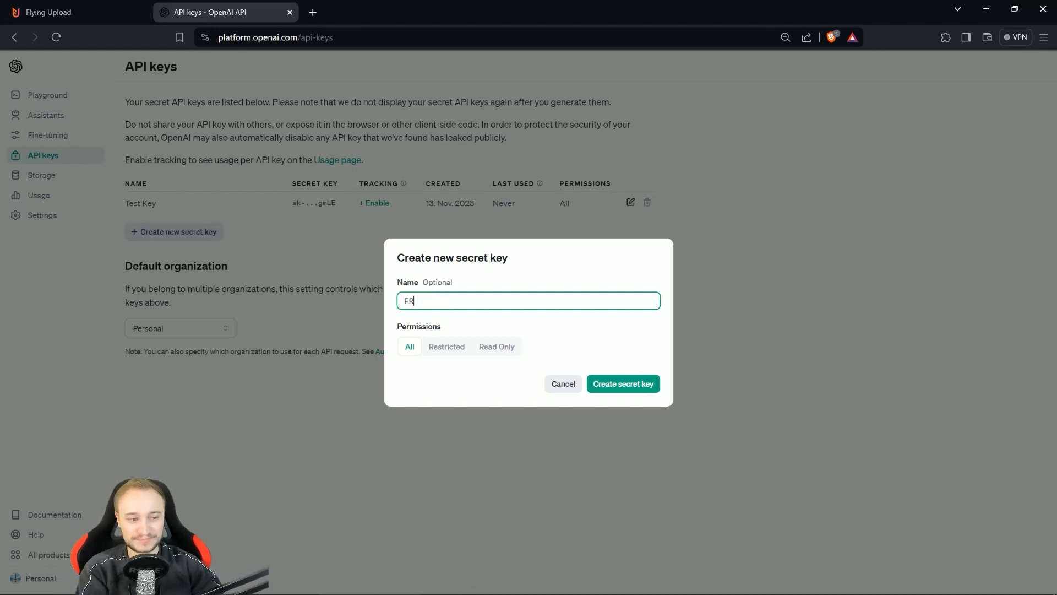
pyautogui.write('Test')
pyautogui.press('BackSpace')
pyautogui.write('Test')
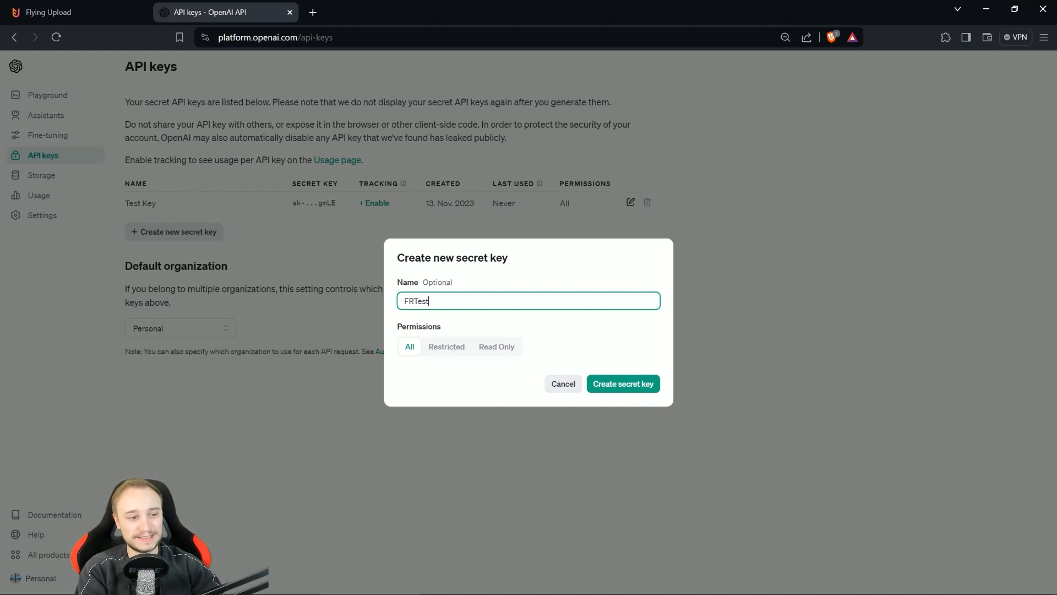
pyautogui.write('Key')
pyautogui.click(653, 379)
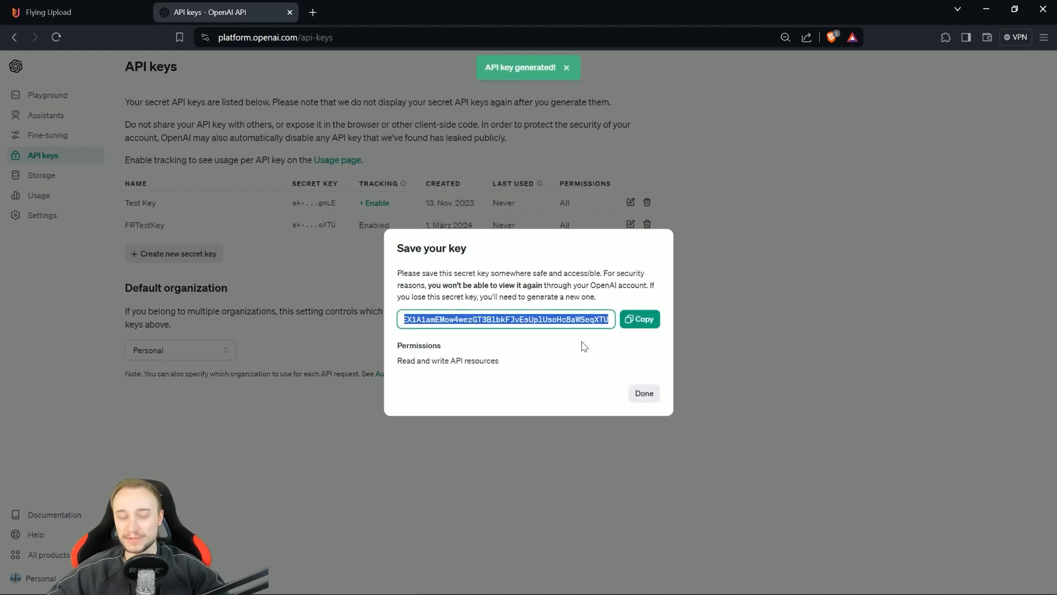
# Step: Copy the new secret key, paste it into Flying Upload's OpenAI key field and save the settings
pyautogui.click(659, 318)
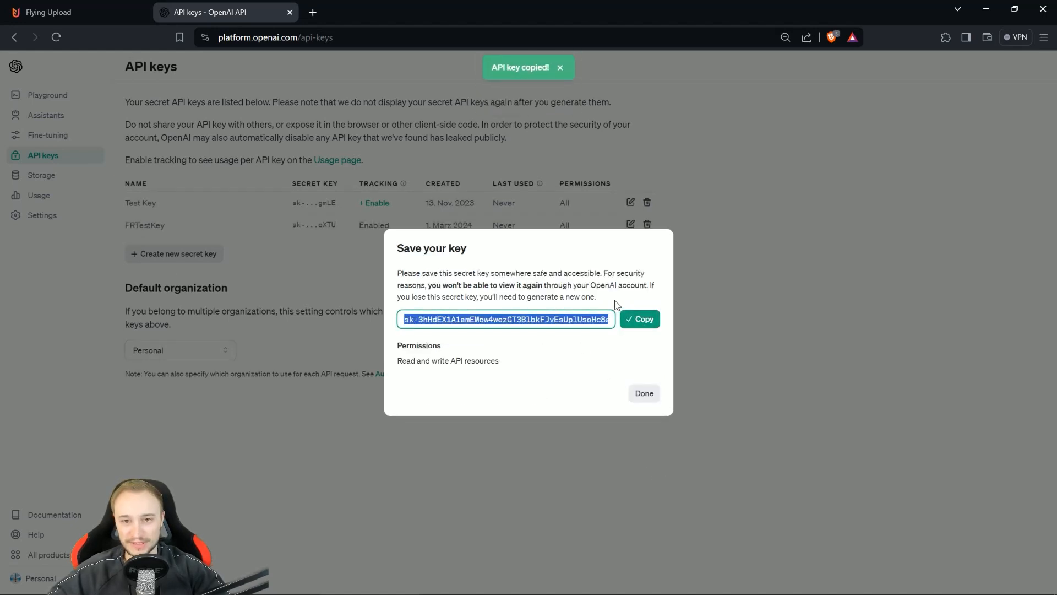
pyautogui.click(83, 13)
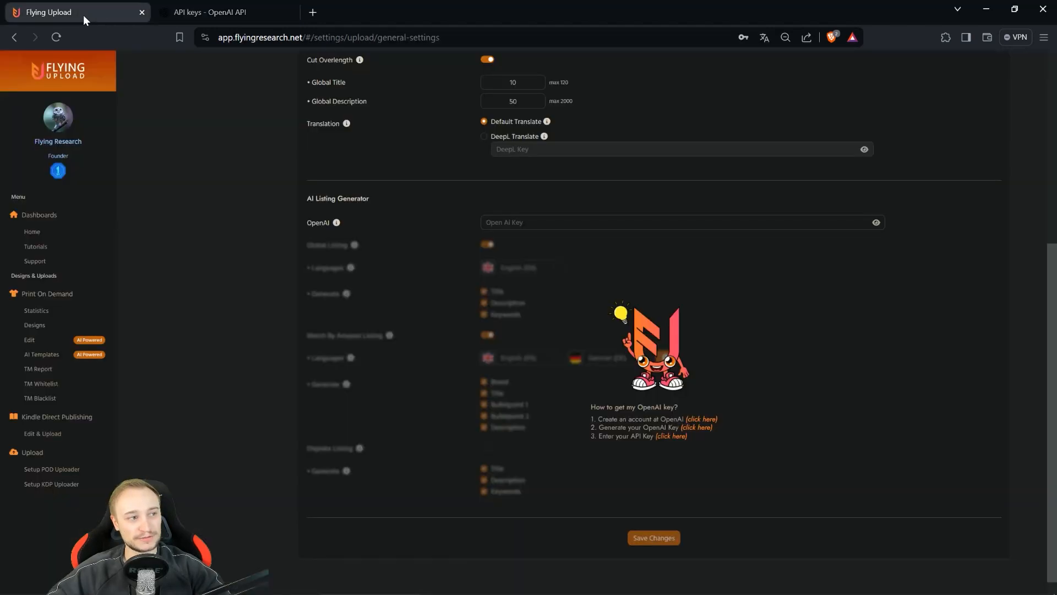
pyautogui.rightClick(576, 225)
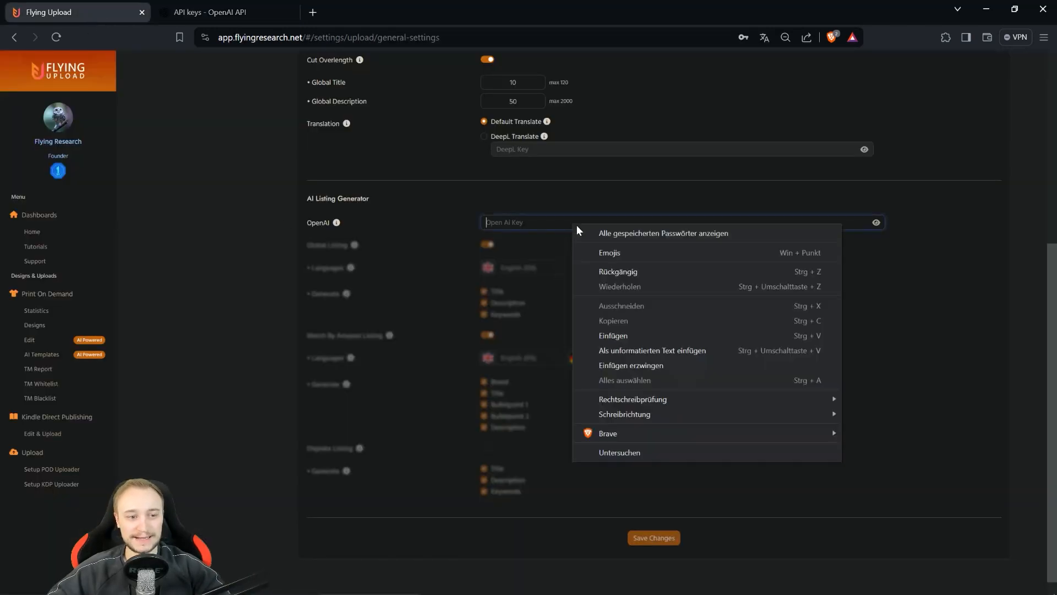
pyautogui.click(636, 332)
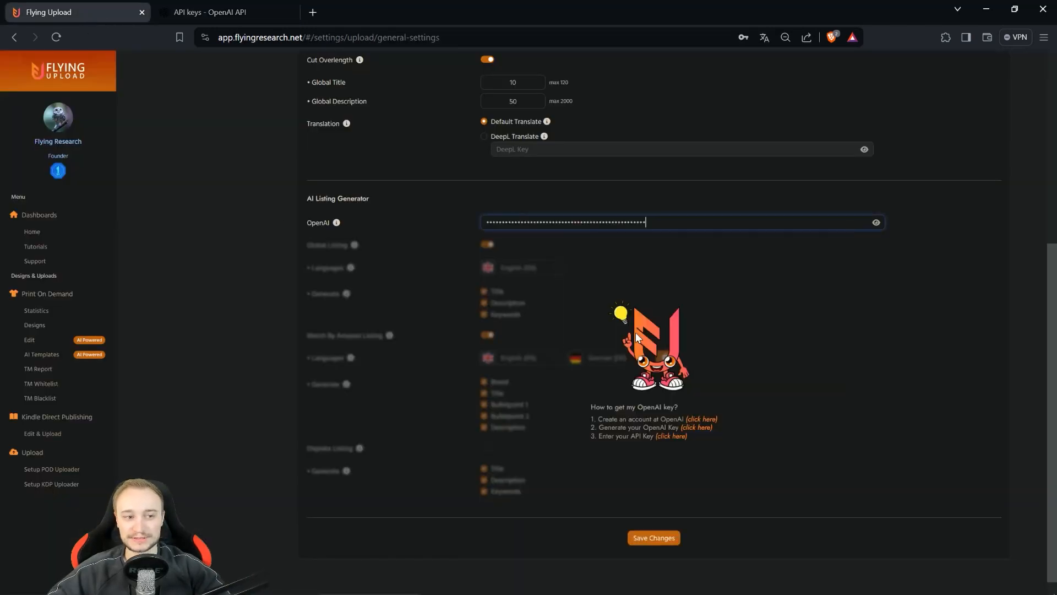
pyautogui.click(658, 538)
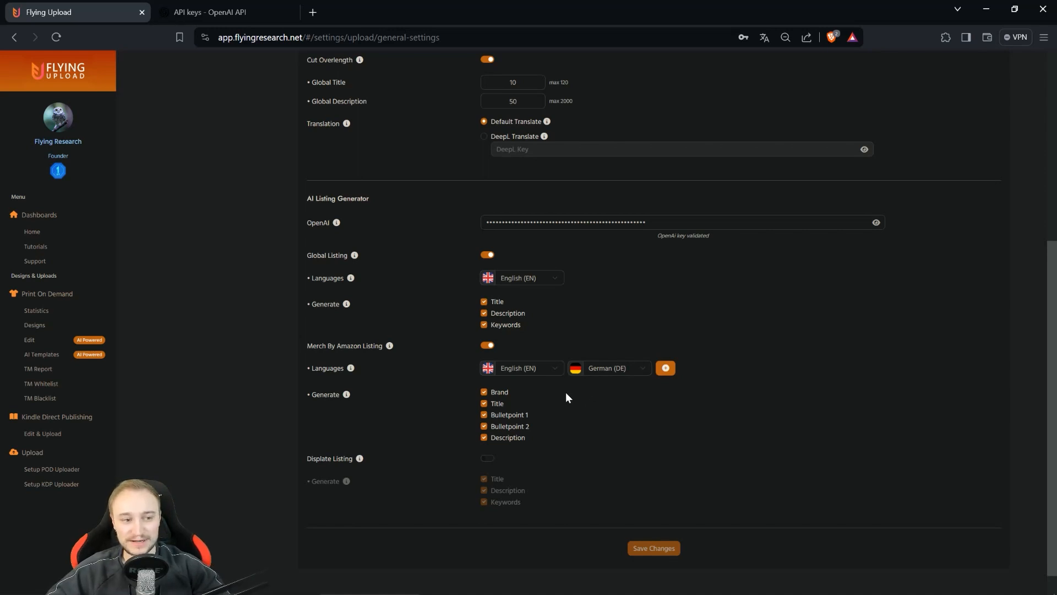
# Step: Turn off Global Listing generation, remove German from the Merch By Amazon languages and save the changes
pyautogui.click(487, 255)
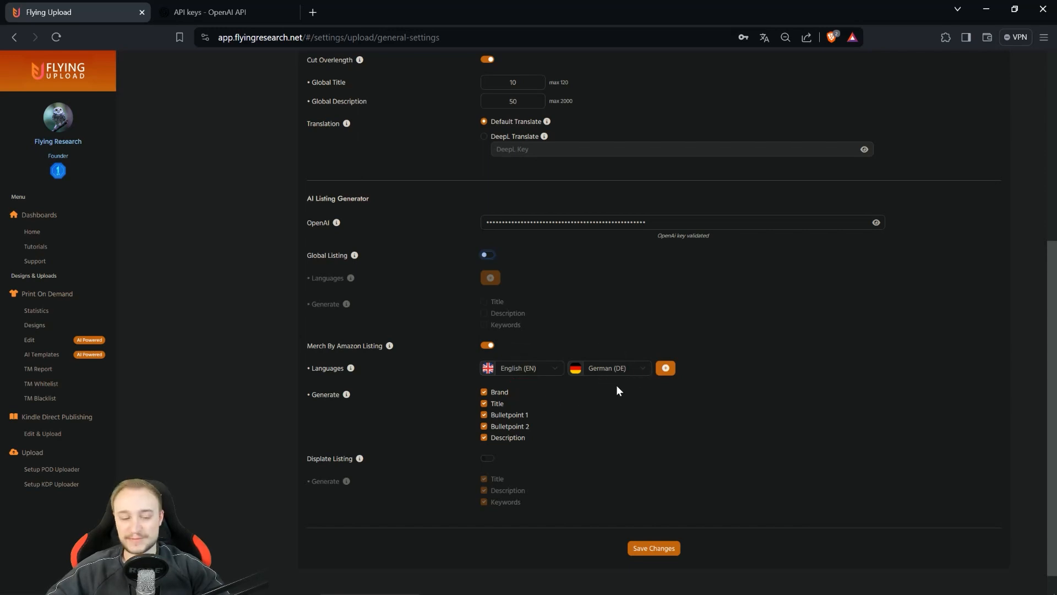
pyautogui.click(598, 377)
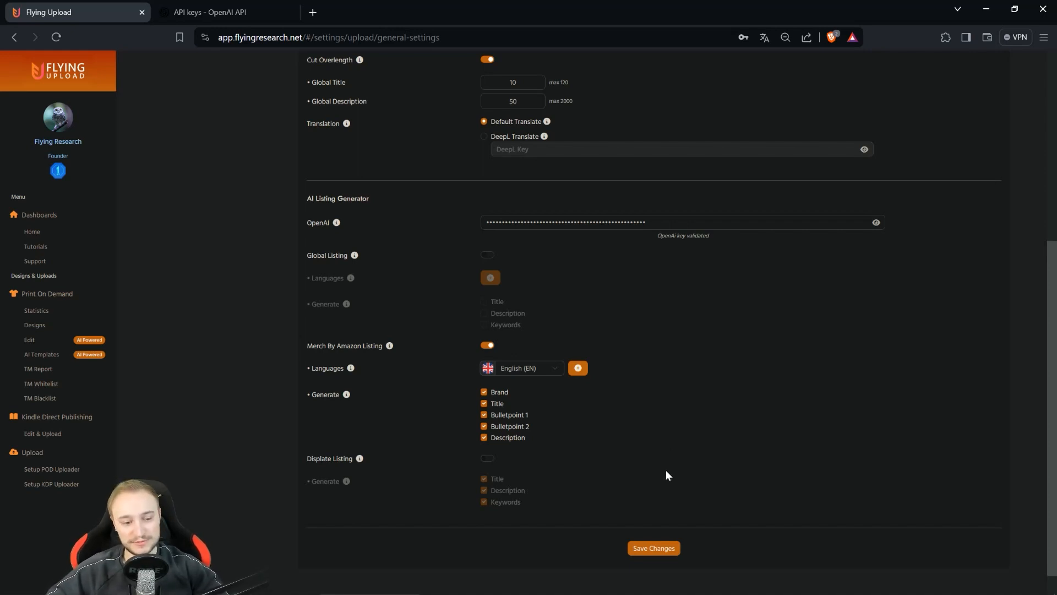
pyautogui.click(652, 547)
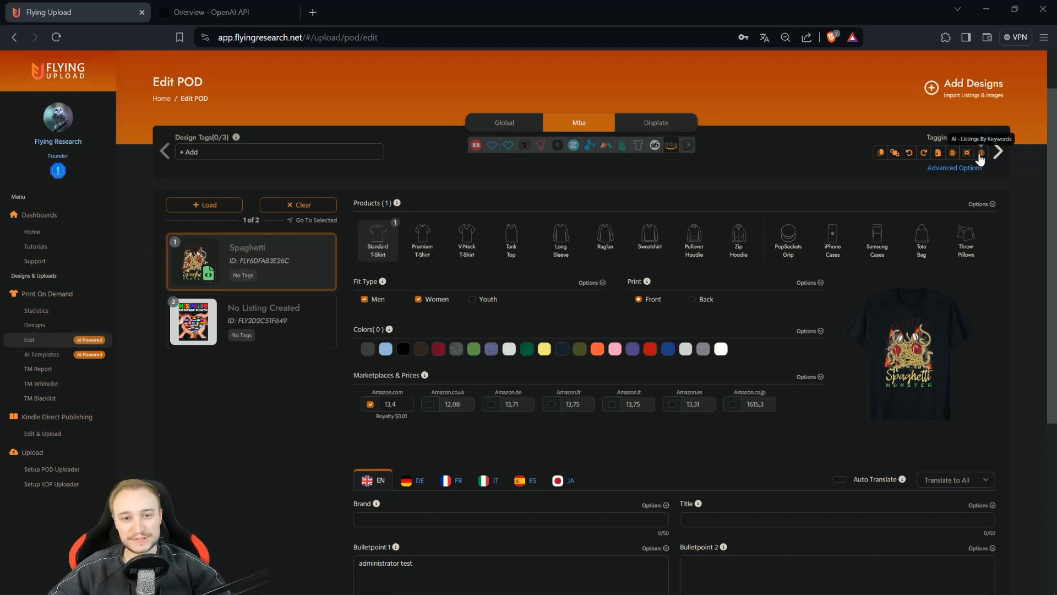
# Step: Open the template-based AI Listing Generator for the Spaghetti design and look at the selectable GPT models
pyautogui.click(955, 141)
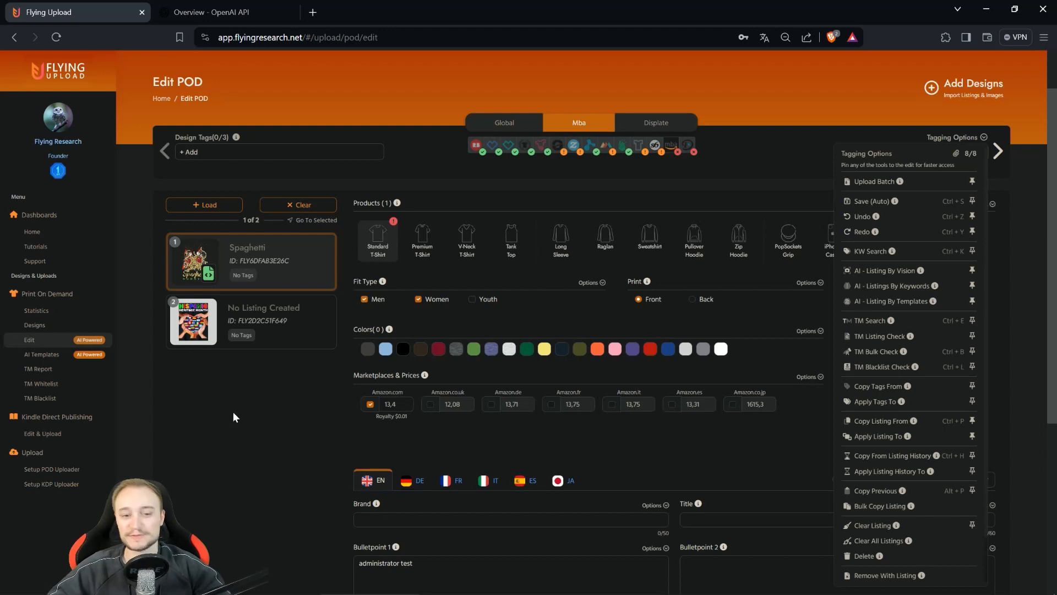
pyautogui.click(880, 302)
pyautogui.click(526, 494)
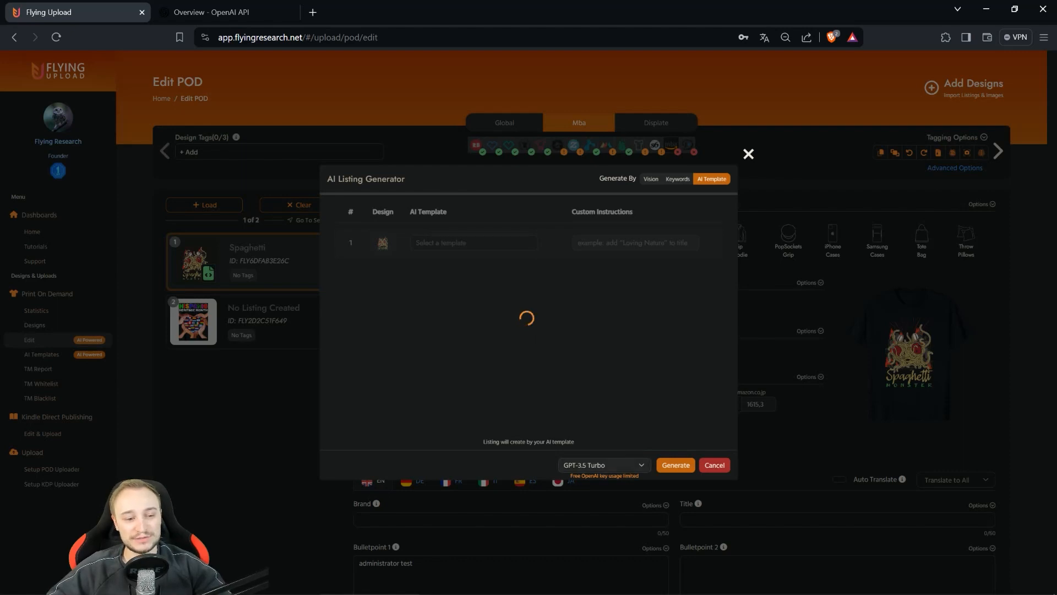
pyautogui.click(601, 465)
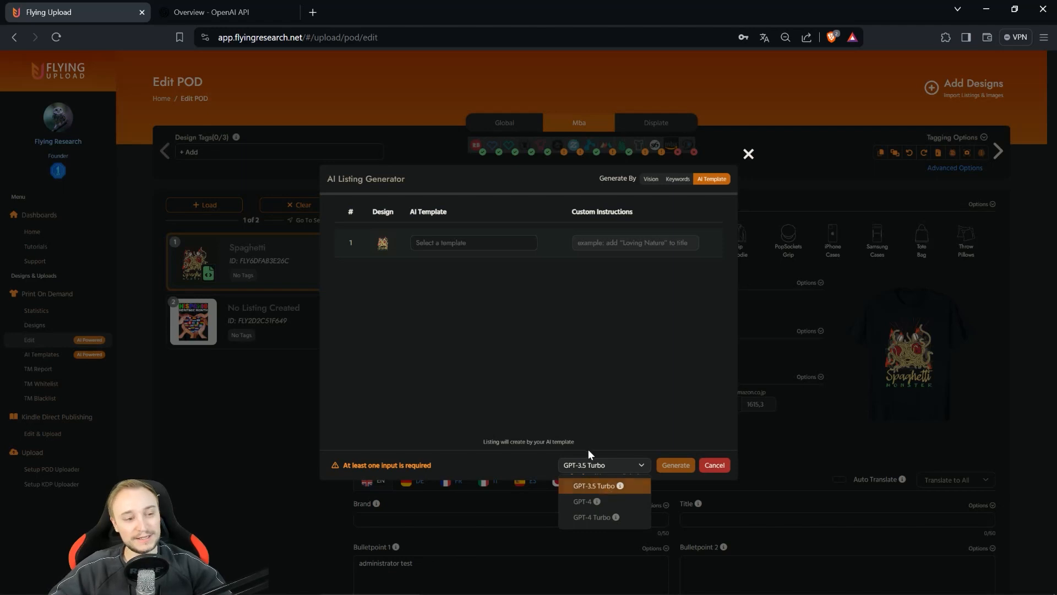
pyautogui.click(557, 358)
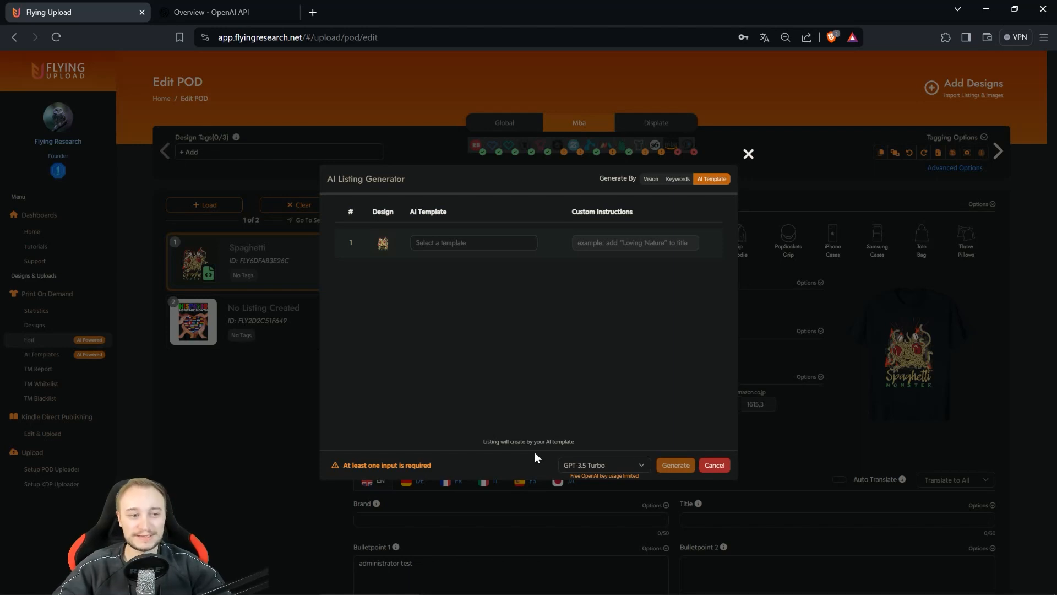
pyautogui.click(590, 464)
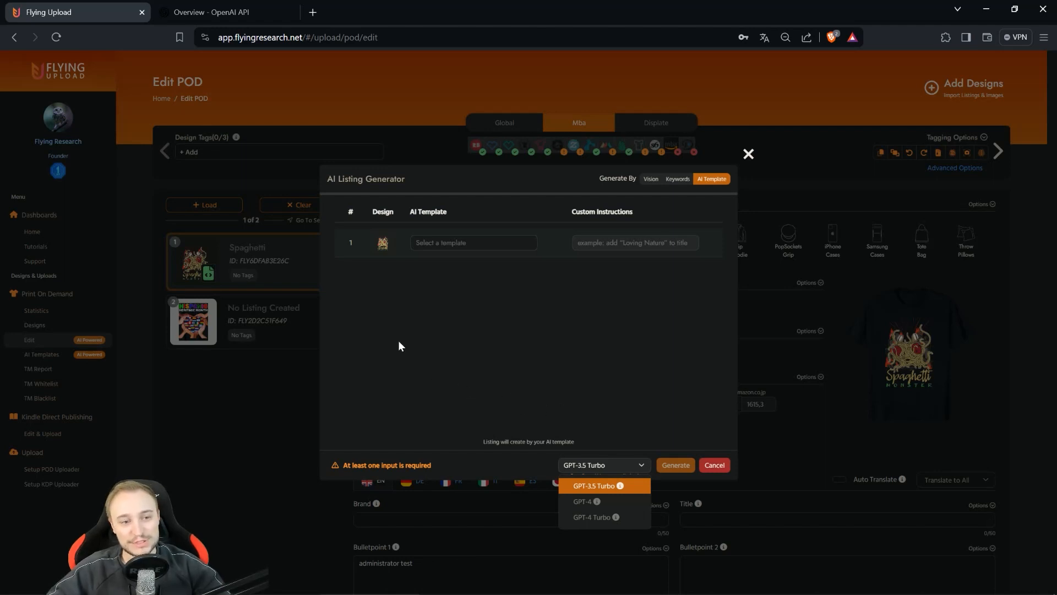
# Step: Switch to the OpenAI platform, view the billing settings, and open and dismiss the form for adding payment details
pyautogui.click(232, 19)
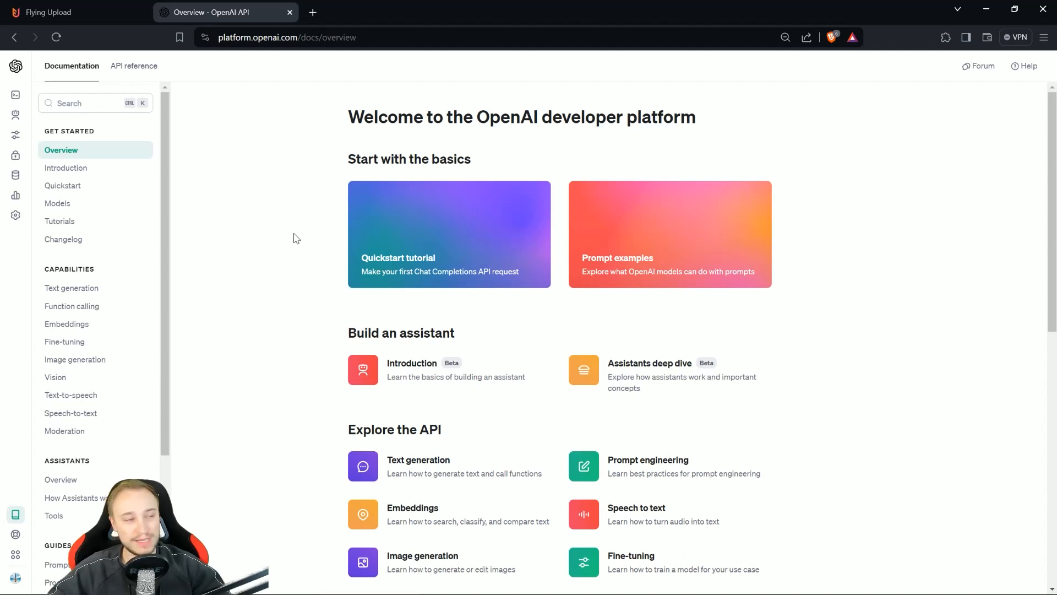
pyautogui.moveTo(16, 220)
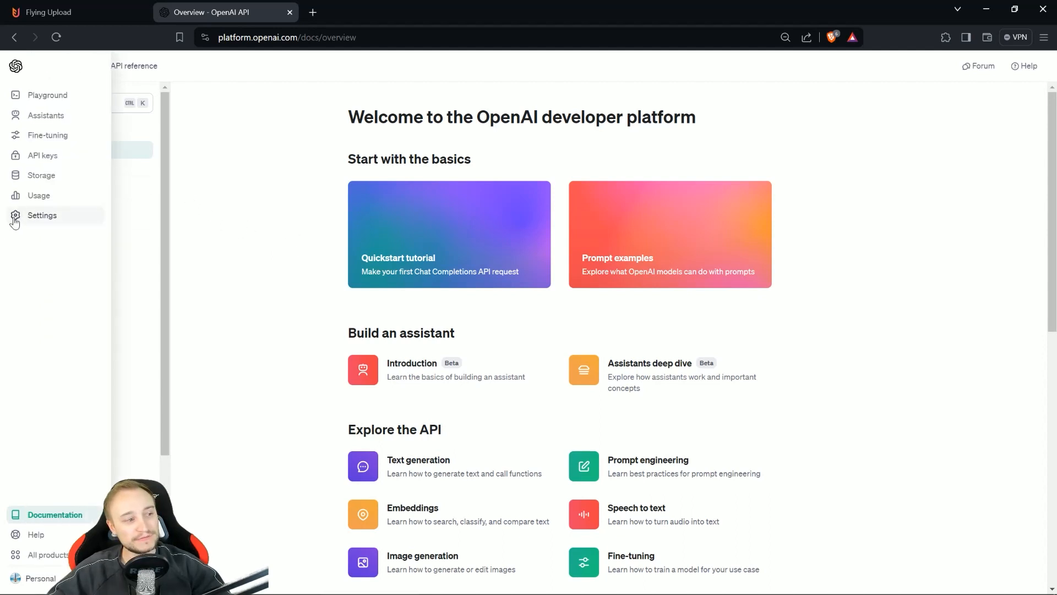
pyautogui.click(47, 218)
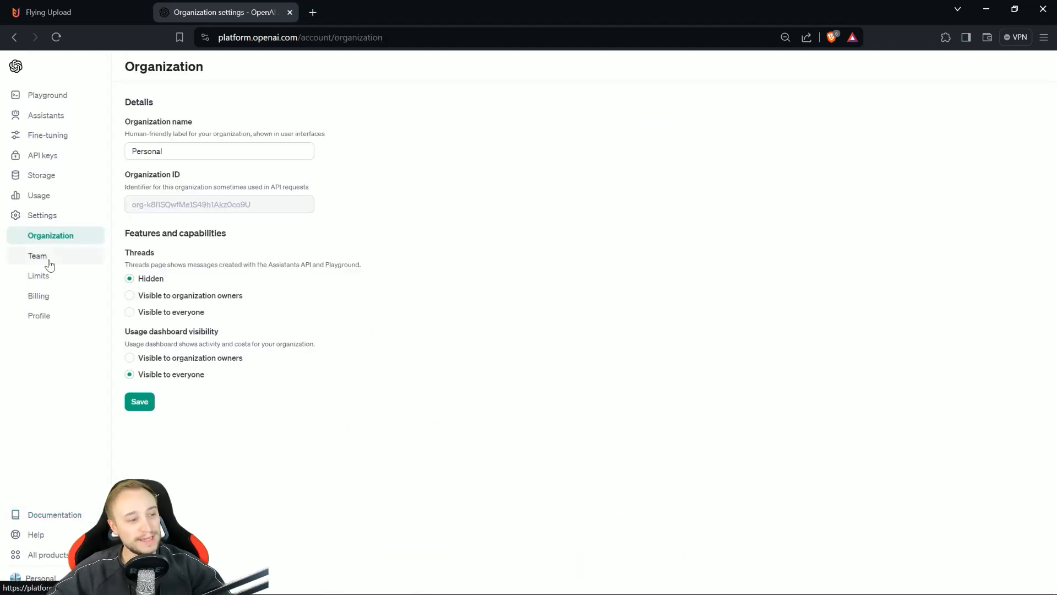
pyautogui.click(38, 297)
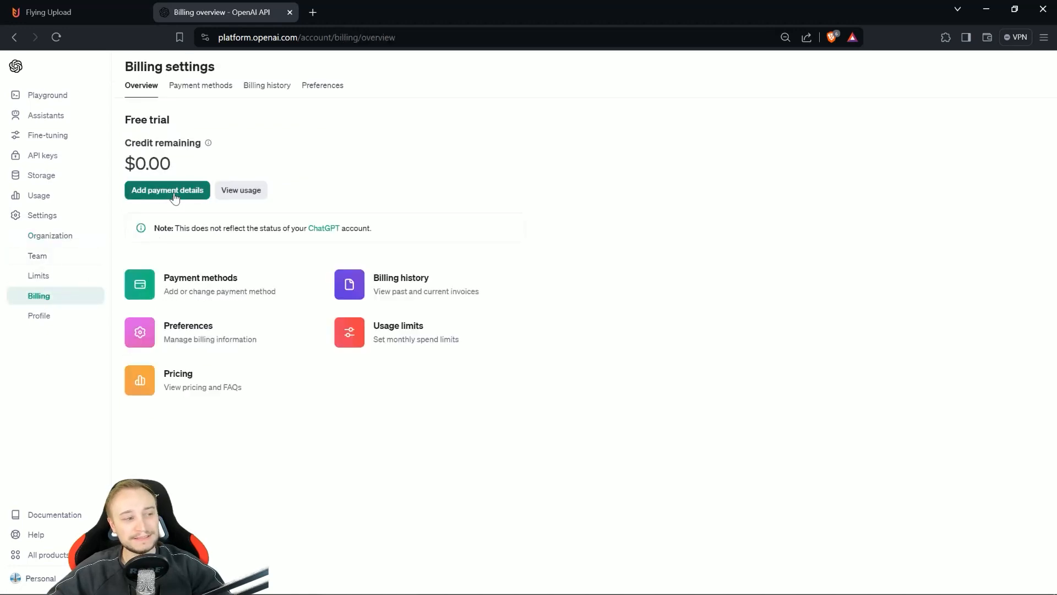
pyautogui.click(175, 193)
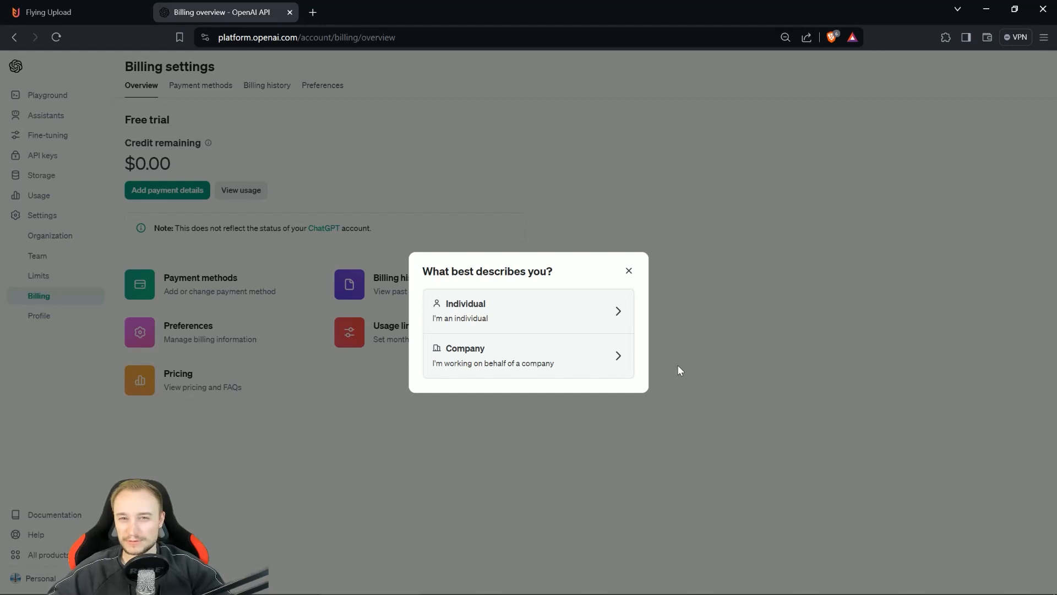
pyautogui.click(628, 271)
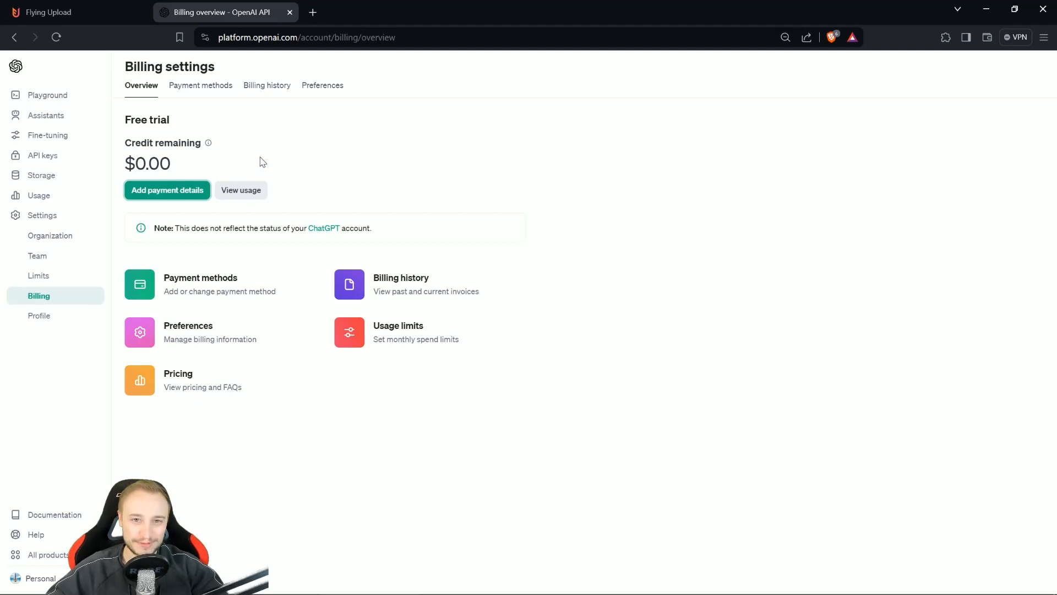
# Step: Switch back to Flying Upload, close the open AI Listing Generator and confirm the Spaghetti design as the listing to generate
pyautogui.click(75, 11)
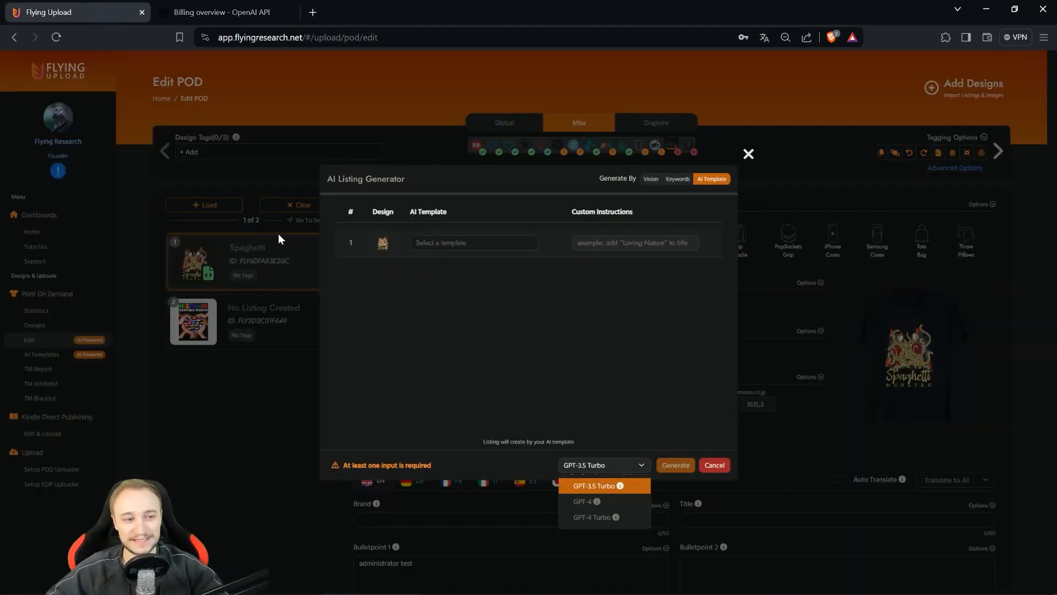
pyautogui.click(748, 154)
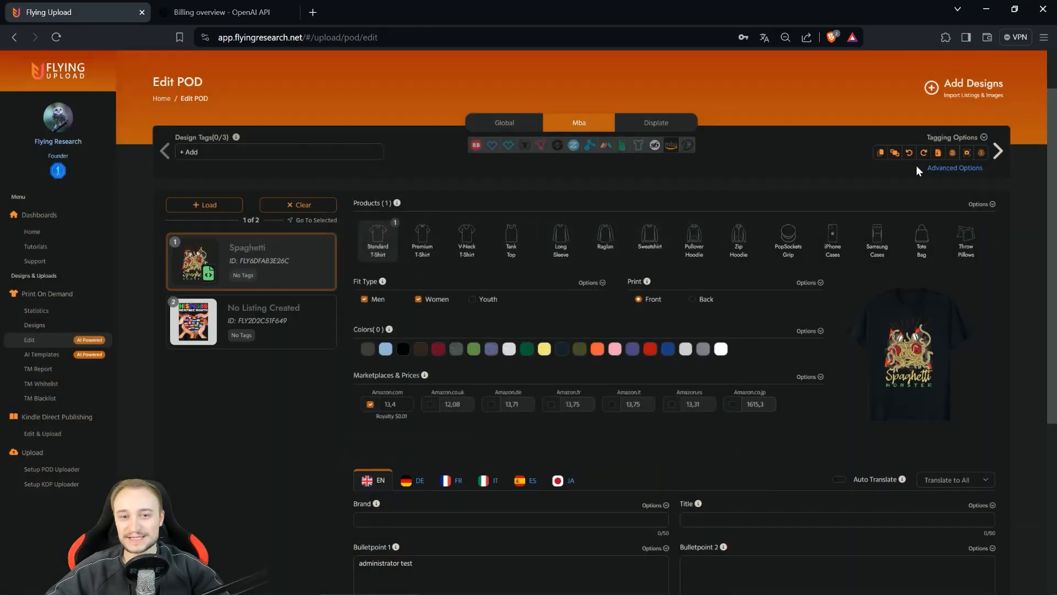
pyautogui.click(967, 154)
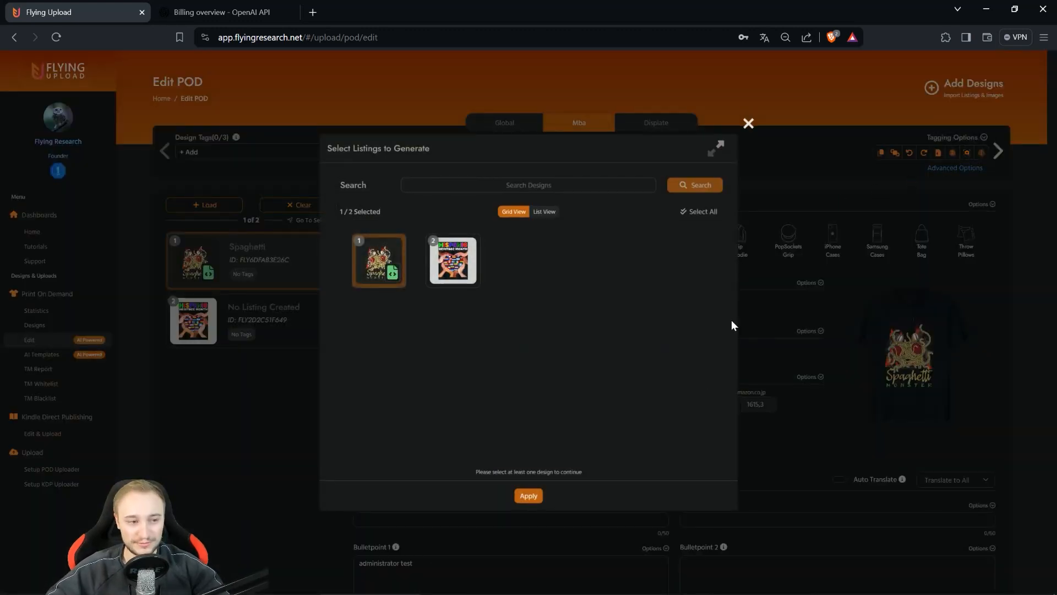
pyautogui.click(529, 496)
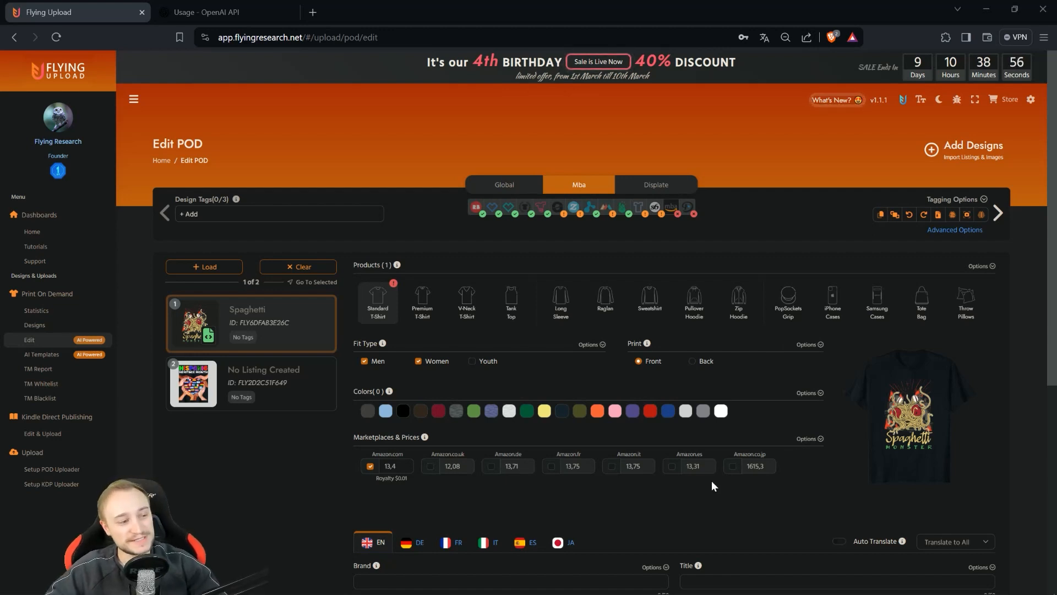
# Step: Examine the keywords of the Spaghetti Monster AI template and return to the POD edit page
pyautogui.click(53, 357)
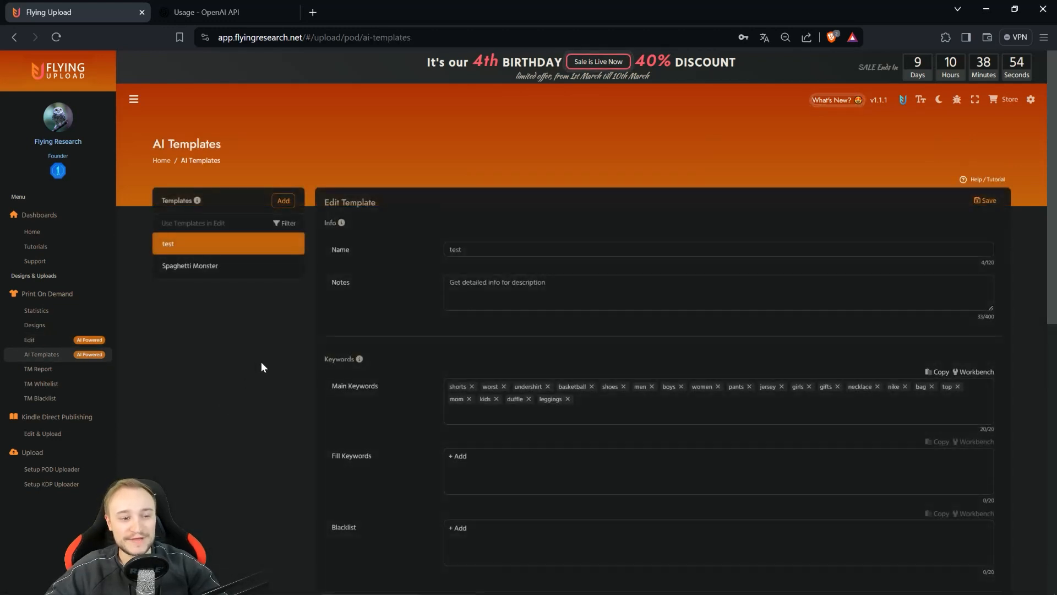
pyautogui.click(238, 269)
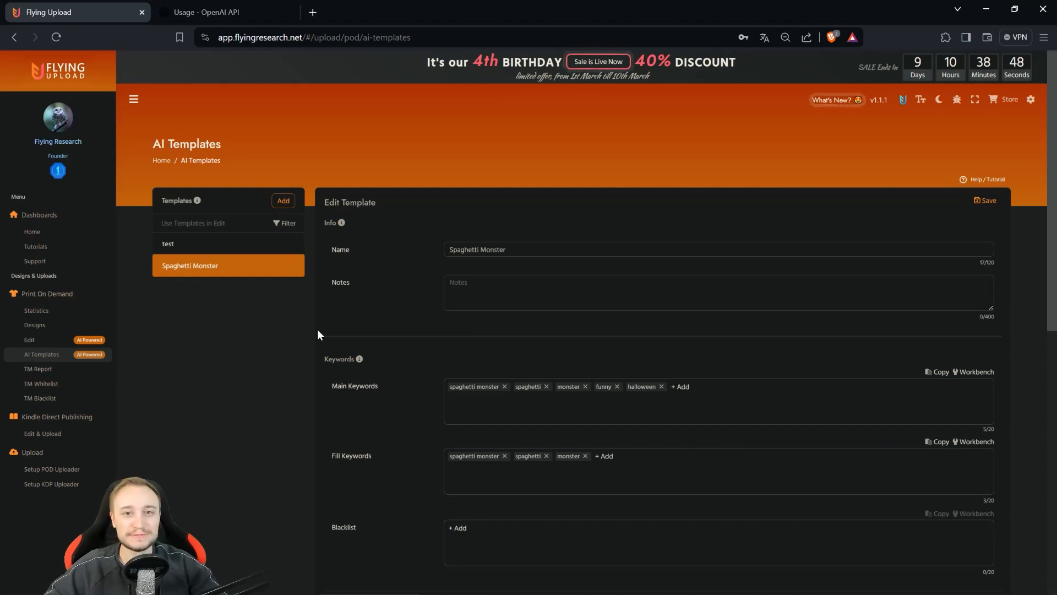
pyautogui.click(42, 341)
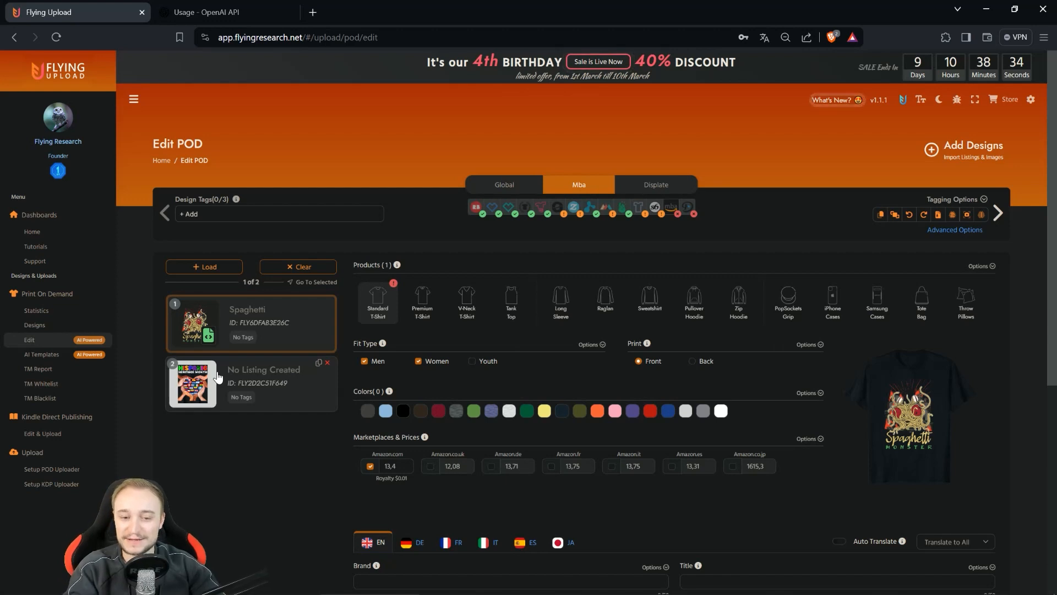
# Step: Generate the Spaghetti design's listing from the Spaghetti Monster AI template using the GPT-3.5 Turbo model
pyautogui.scroll(-3, 303, 375)
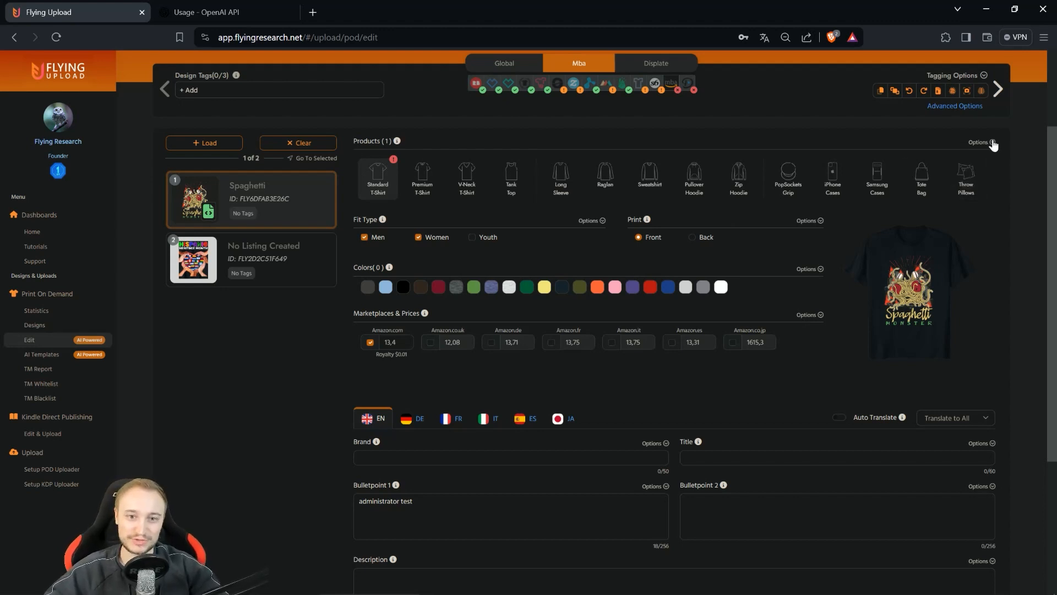
pyautogui.click(953, 91)
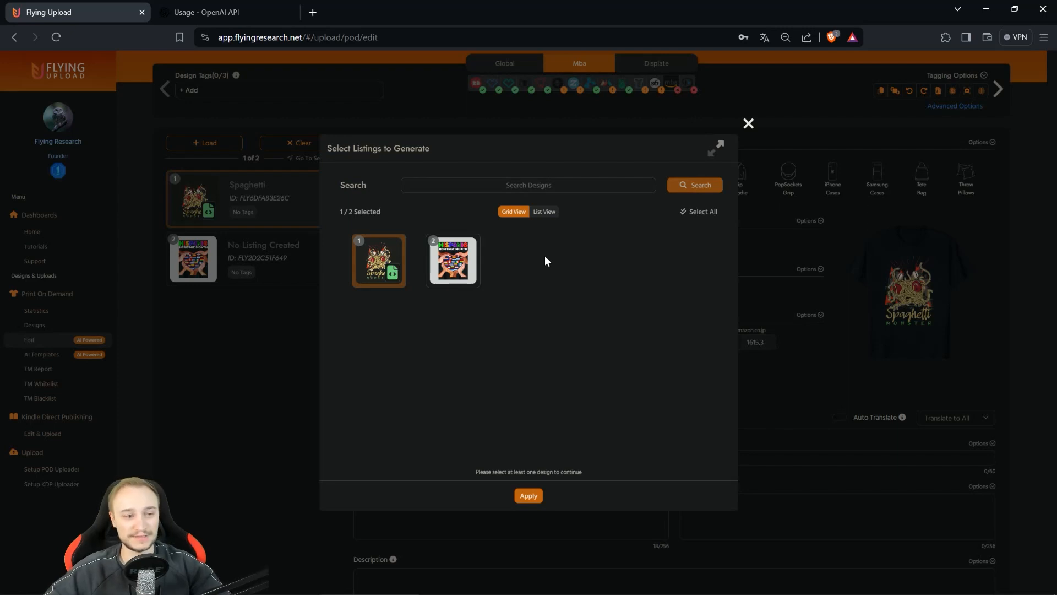
pyautogui.click(535, 497)
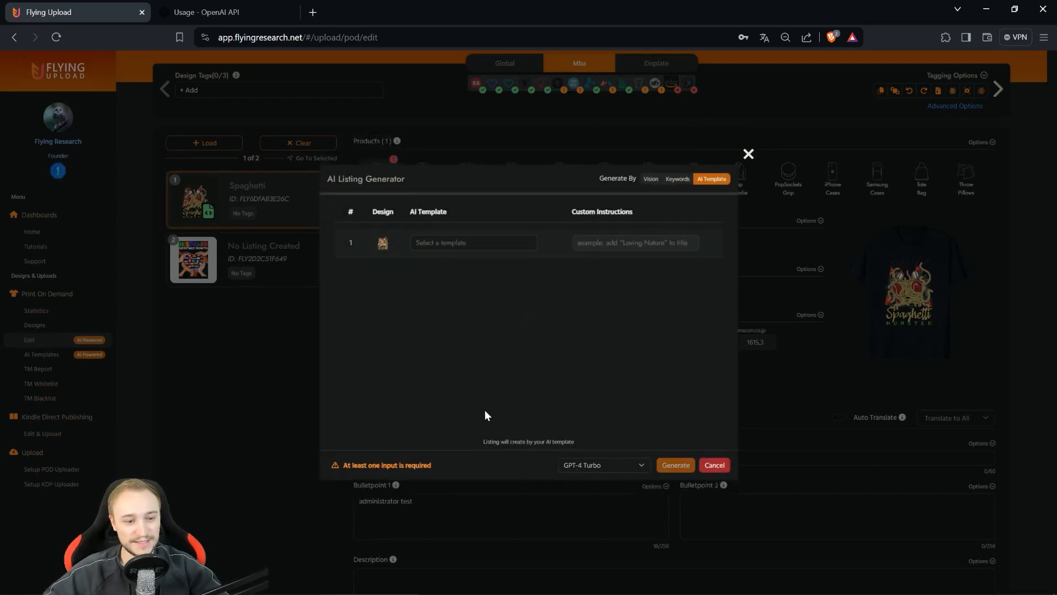
pyautogui.click(600, 466)
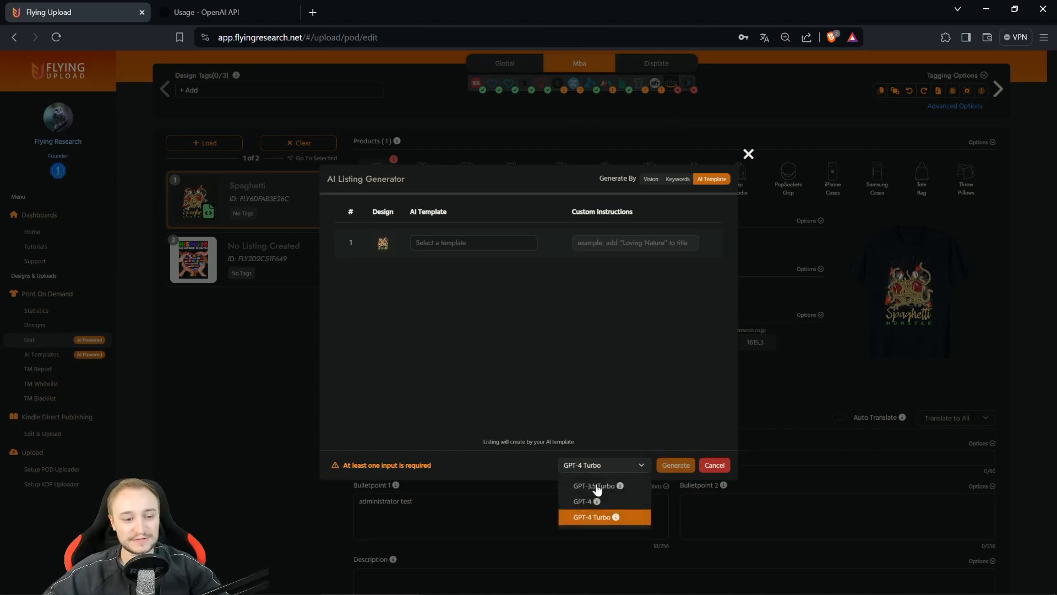
pyautogui.click(597, 486)
pyautogui.click(472, 243)
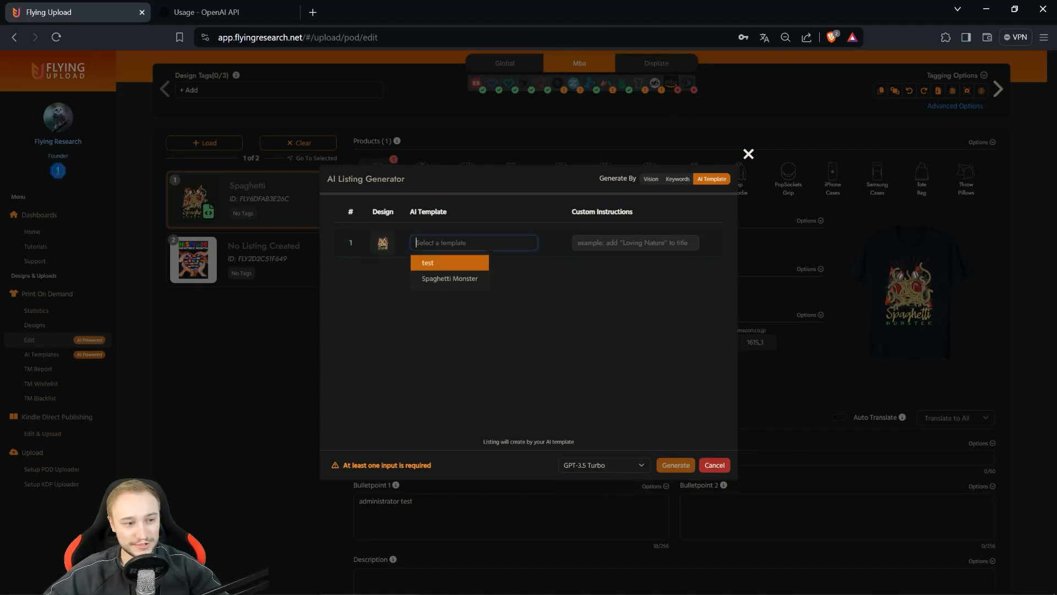
pyautogui.click(457, 278)
pyautogui.click(674, 466)
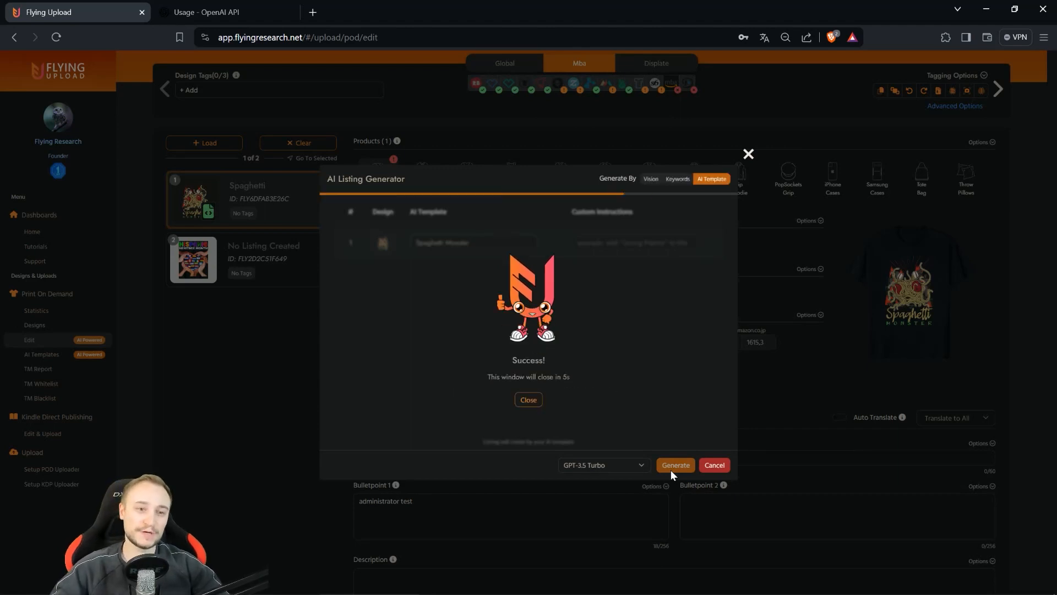
pyautogui.click(526, 402)
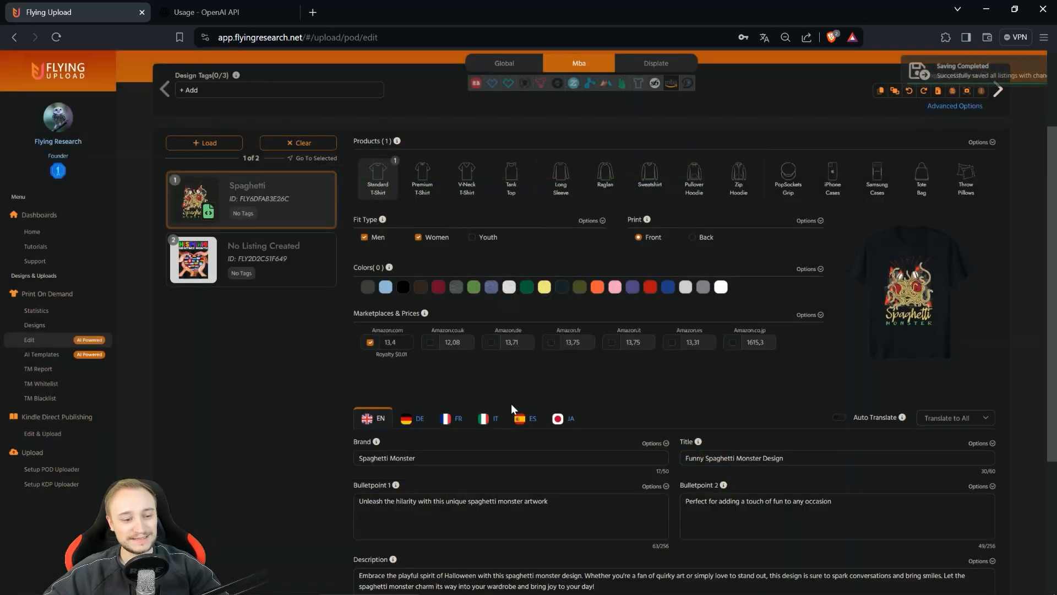
# Step: Review the generated listing text, and regenerate the Spaghetti listing with the GPT-4 model and the Spaghetti Monster template
pyautogui.scroll(-1, 340, 414)
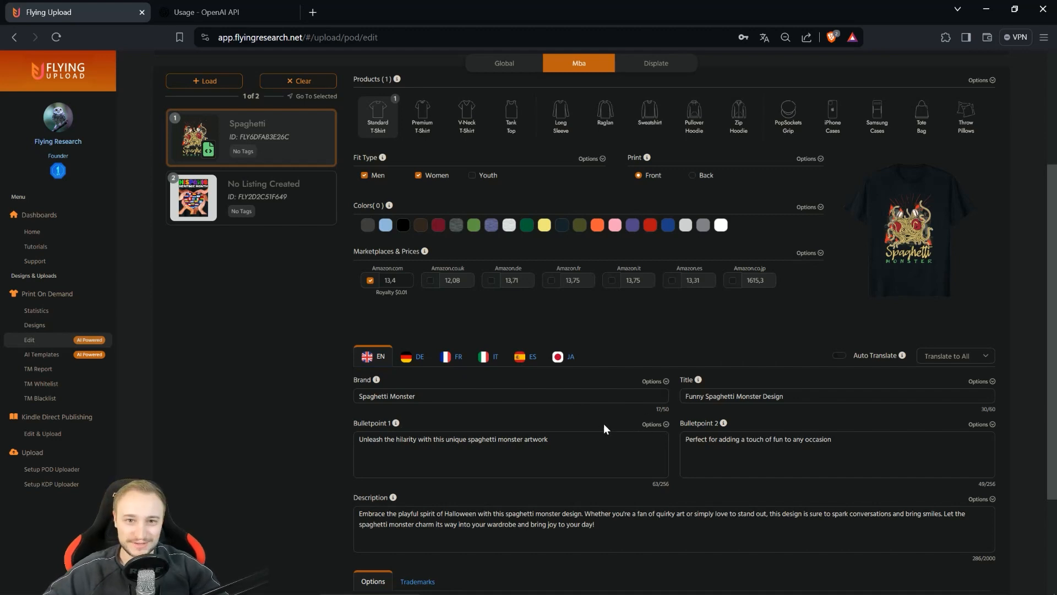
pyautogui.scroll(-1, 570, 430)
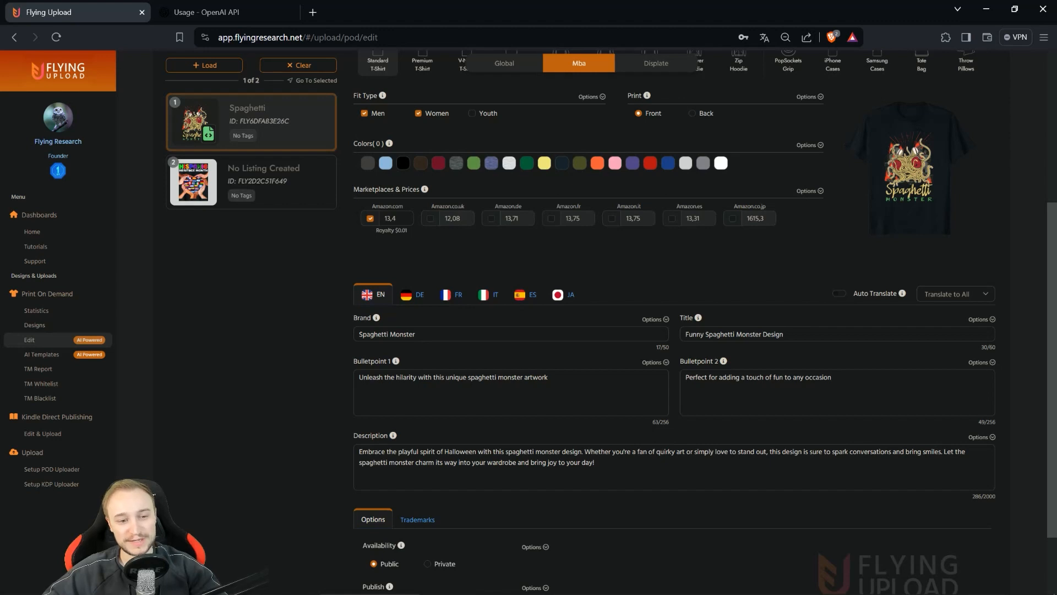
pyautogui.scroll(1, 512, 369)
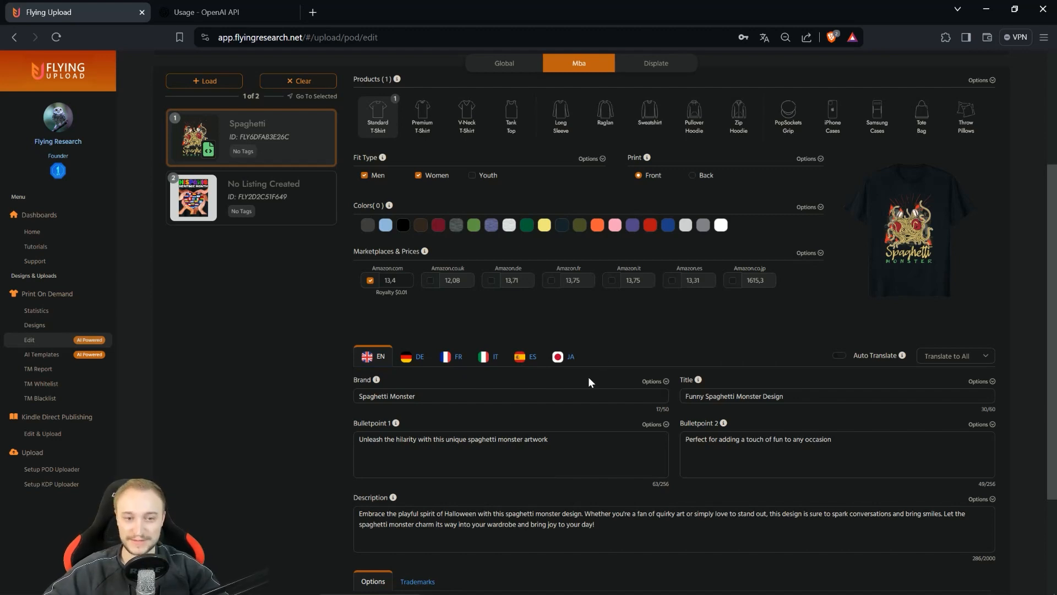
pyautogui.scroll(1, 588, 377)
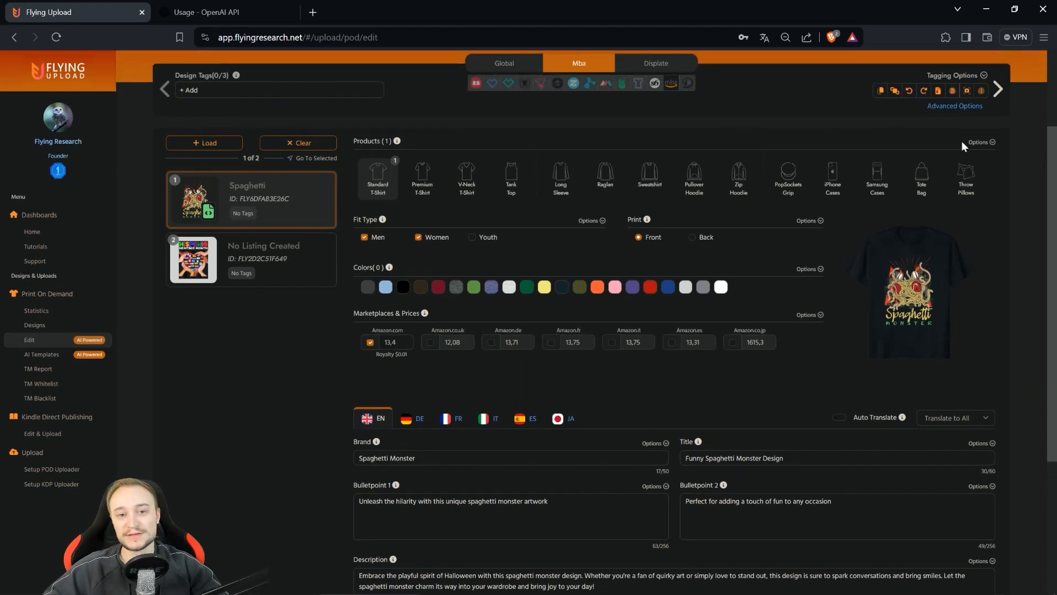
pyautogui.click(954, 92)
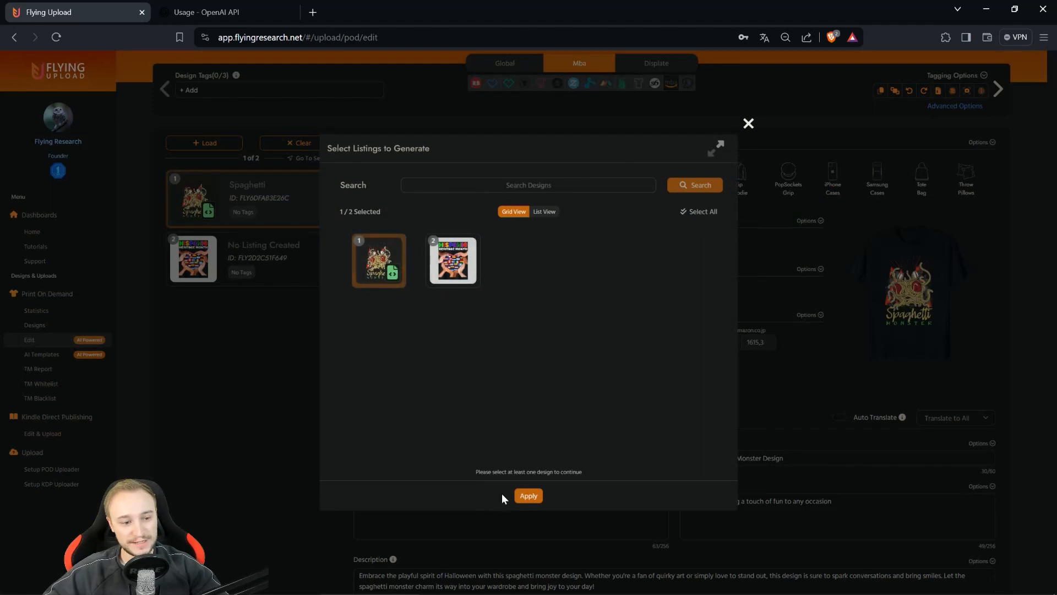
pyautogui.click(527, 494)
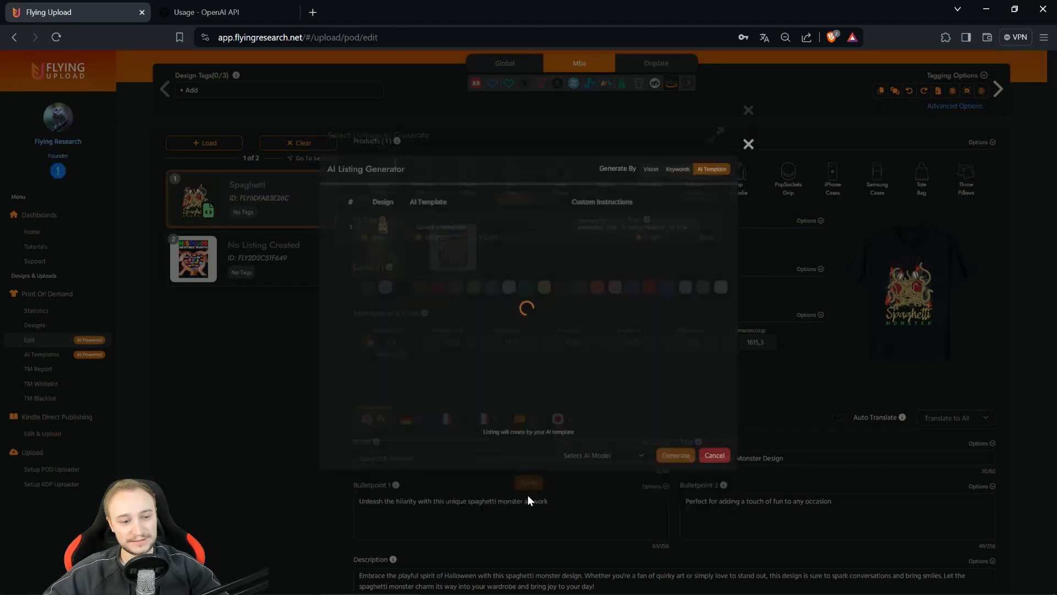
pyautogui.click(591, 470)
pyautogui.click(585, 499)
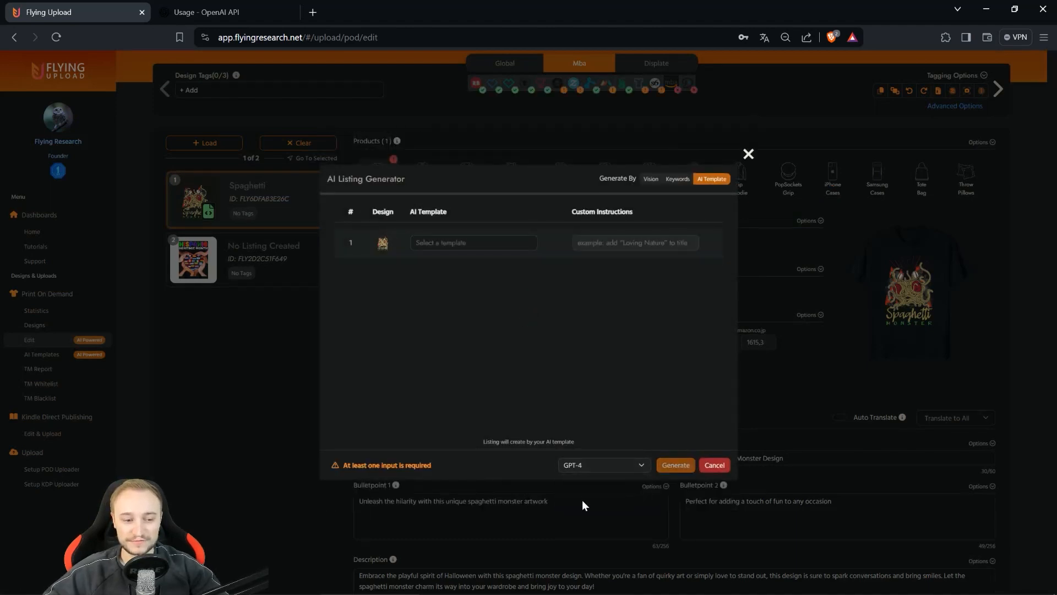
pyautogui.click(451, 243)
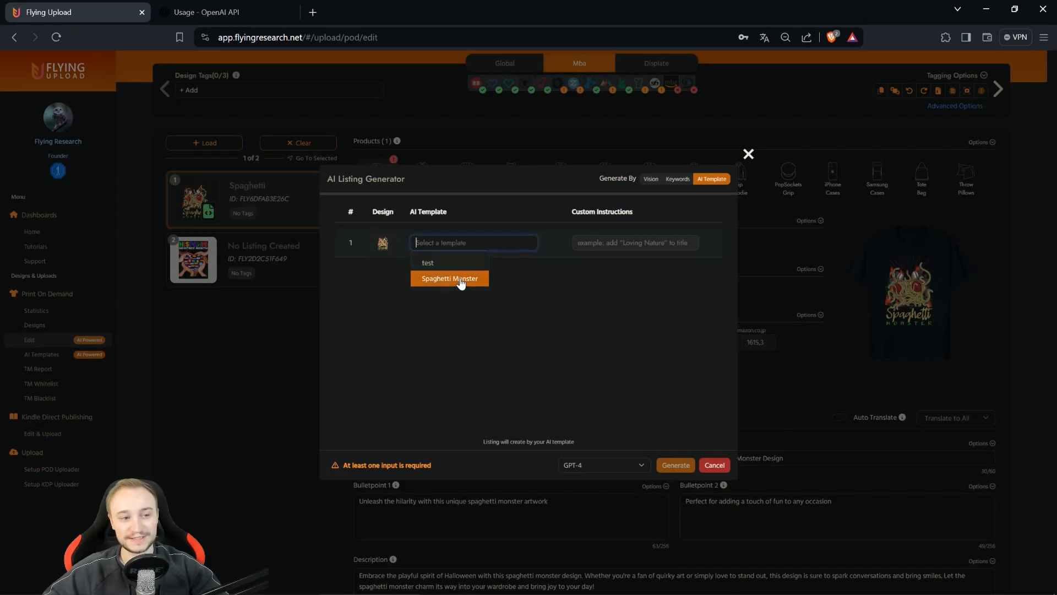
pyautogui.click(457, 279)
pyautogui.click(676, 465)
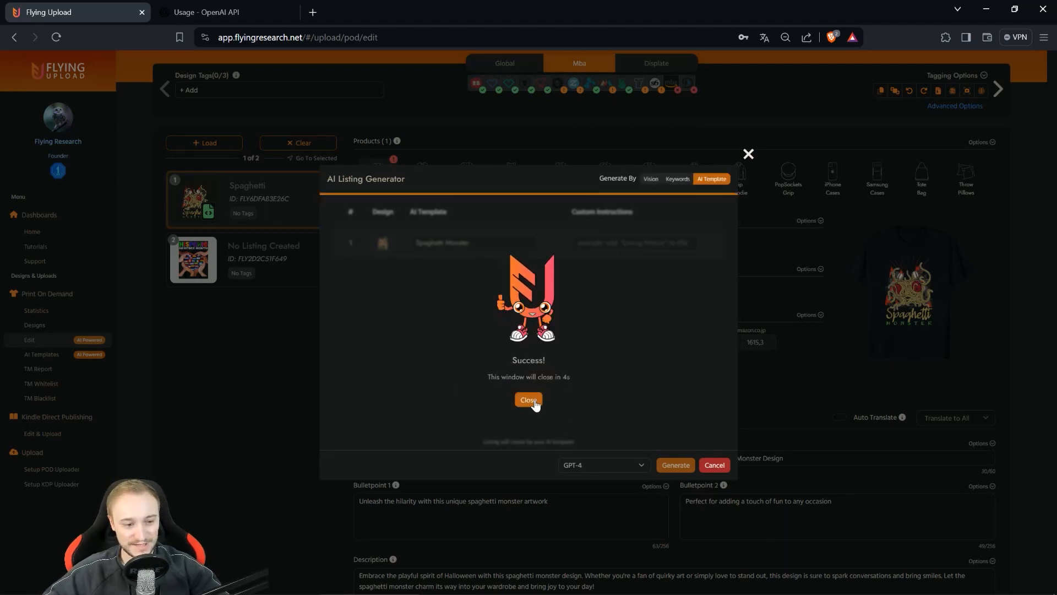
pyautogui.click(533, 402)
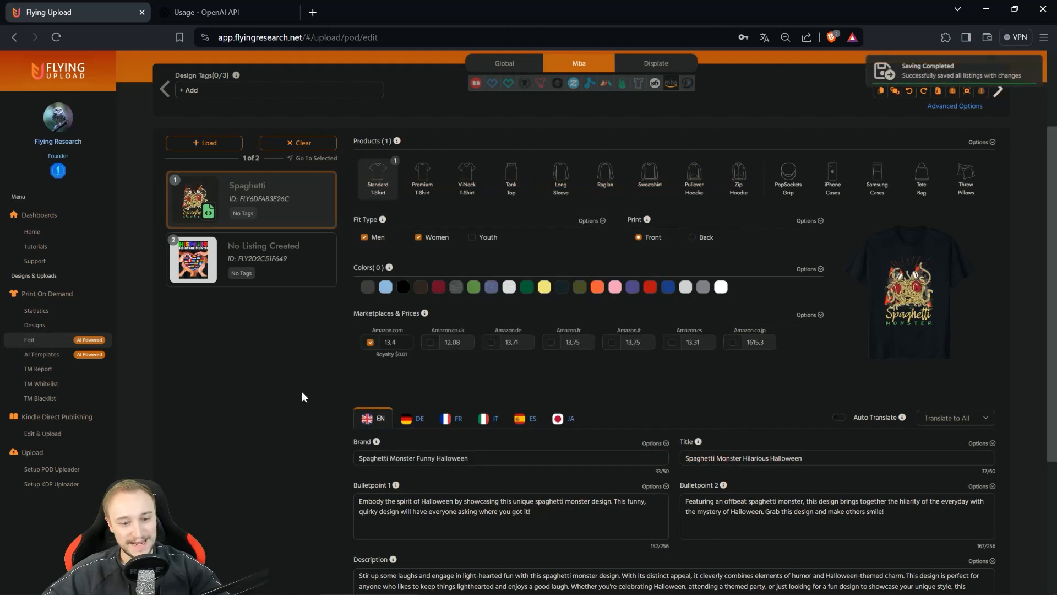
# Step: Regenerate the Spaghetti listing from its design image with GPT-4 Vision, and review the brand, title, bullet points and description
pyautogui.scroll(-1, 314, 338)
pyautogui.scroll(-1, 312, 334)
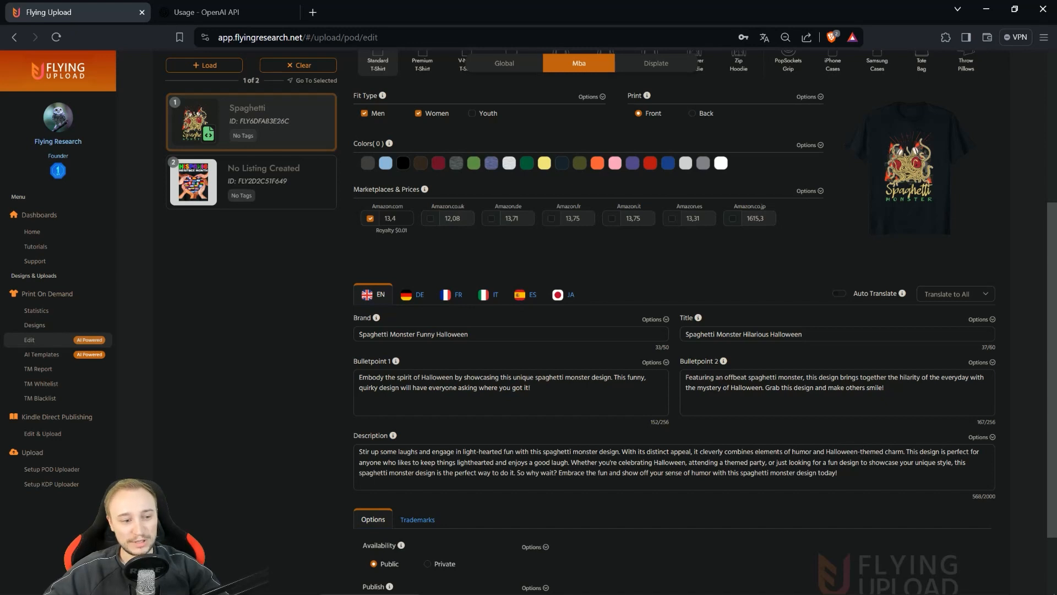
pyautogui.scroll(1, 333, 408)
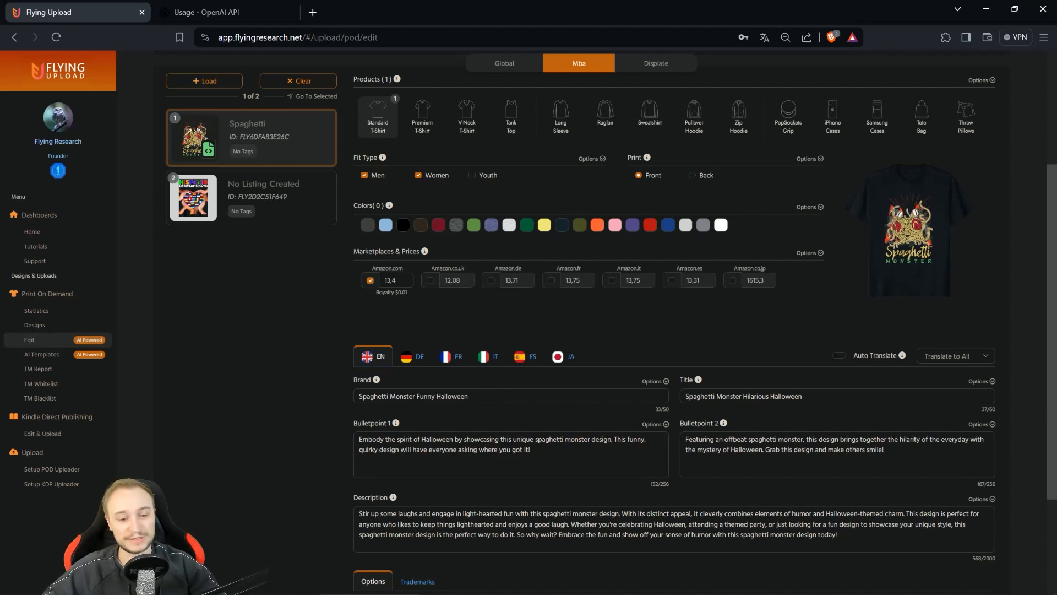
pyautogui.scroll(5, 709, 408)
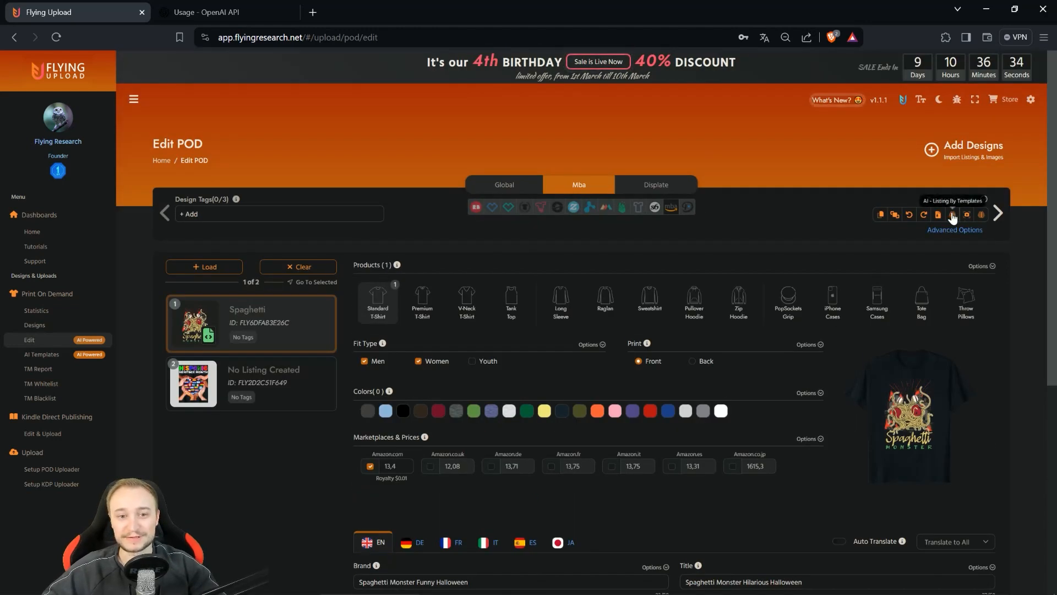
pyautogui.click(953, 215)
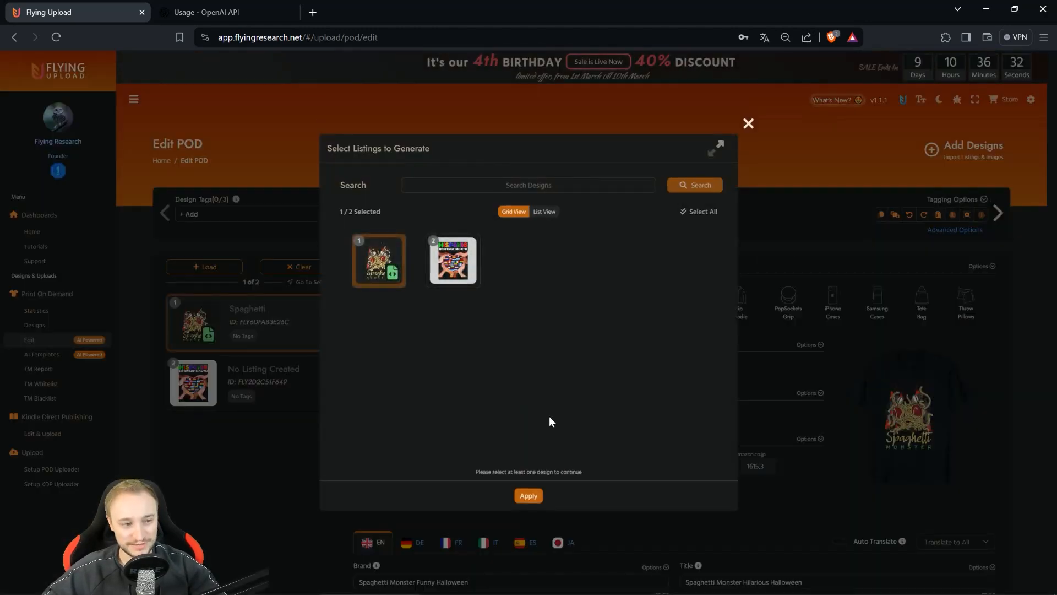
pyautogui.click(526, 496)
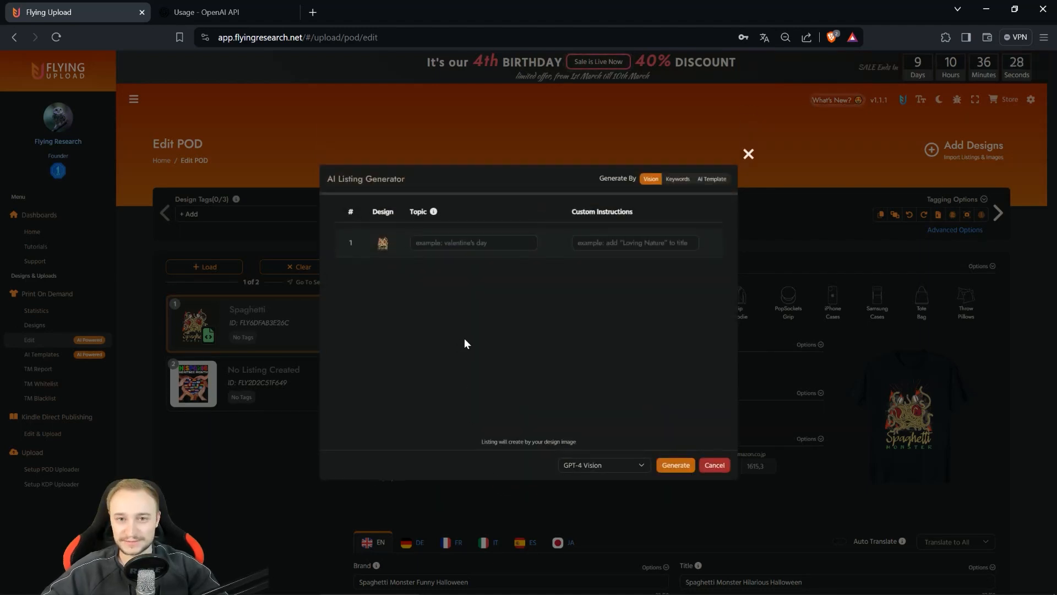
pyautogui.click(663, 465)
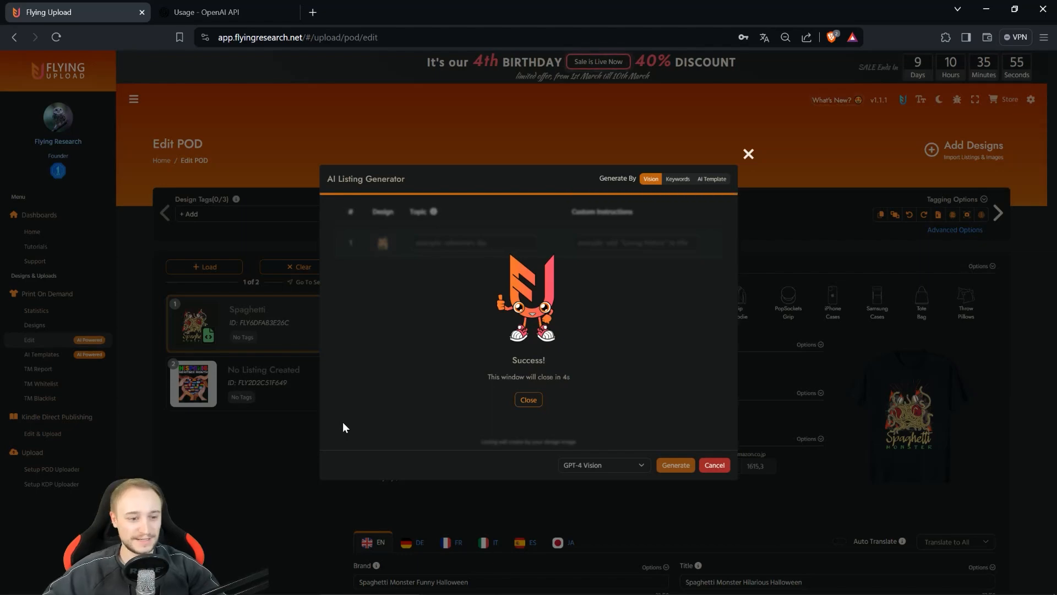
pyautogui.click(528, 400)
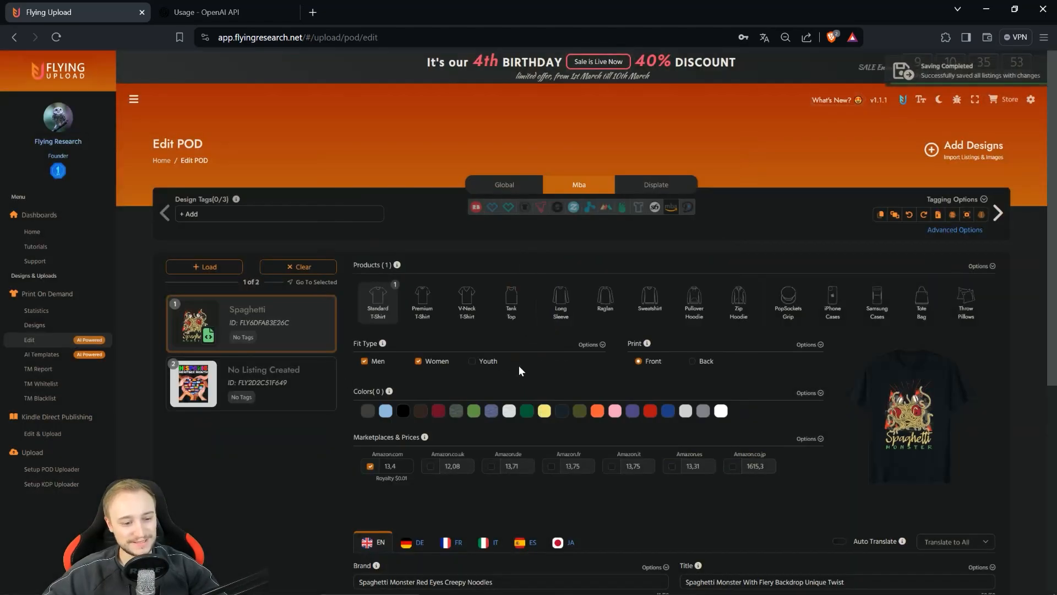
pyautogui.scroll(-2, 507, 347)
pyautogui.scroll(-1, 325, 314)
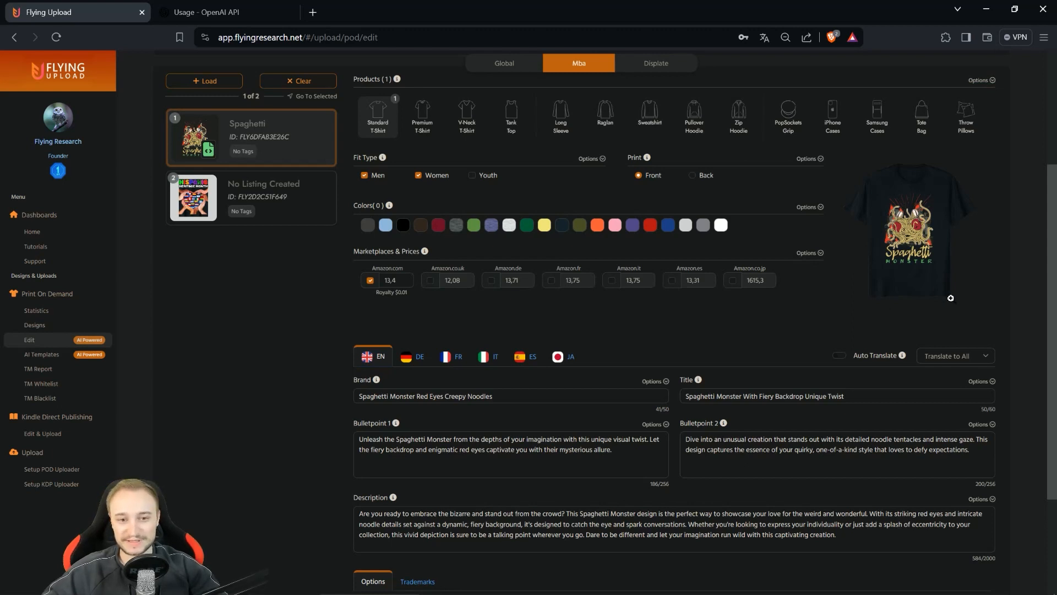
pyautogui.scroll(-1, 299, 383)
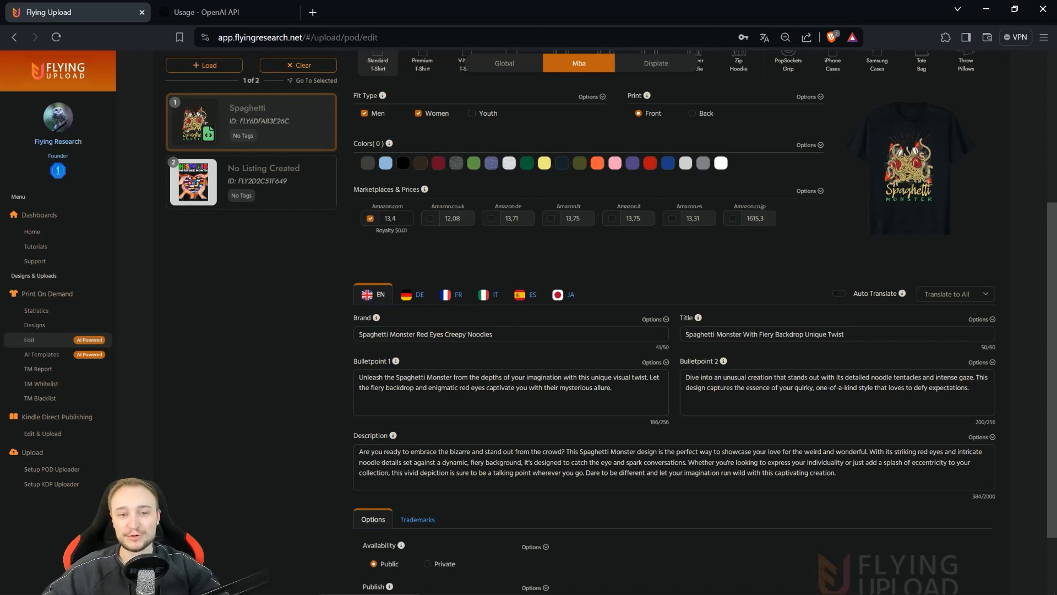
pyautogui.scroll(3, 707, 406)
pyautogui.scroll(2, 738, 410)
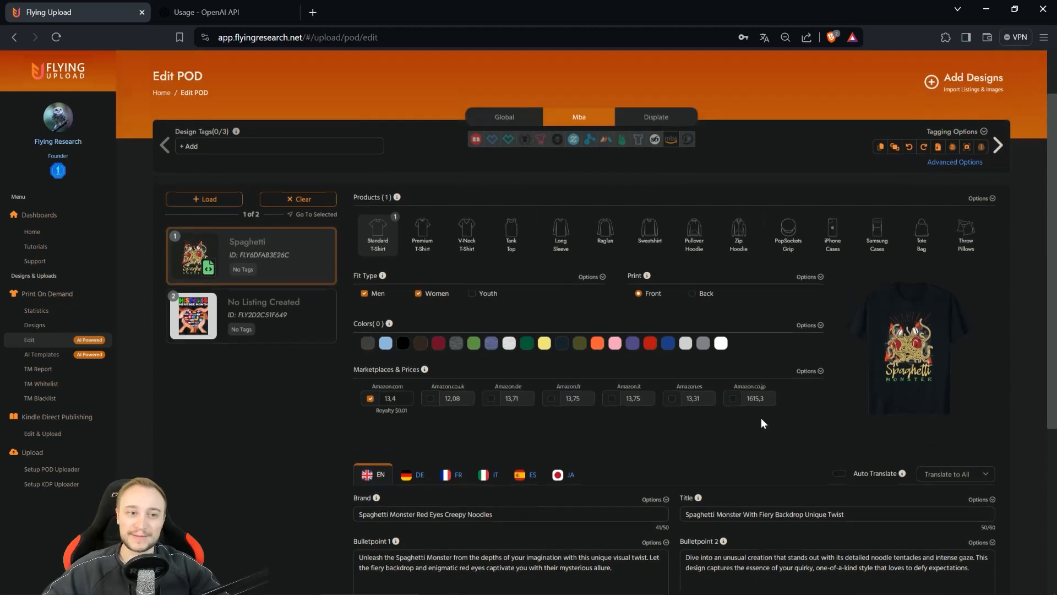